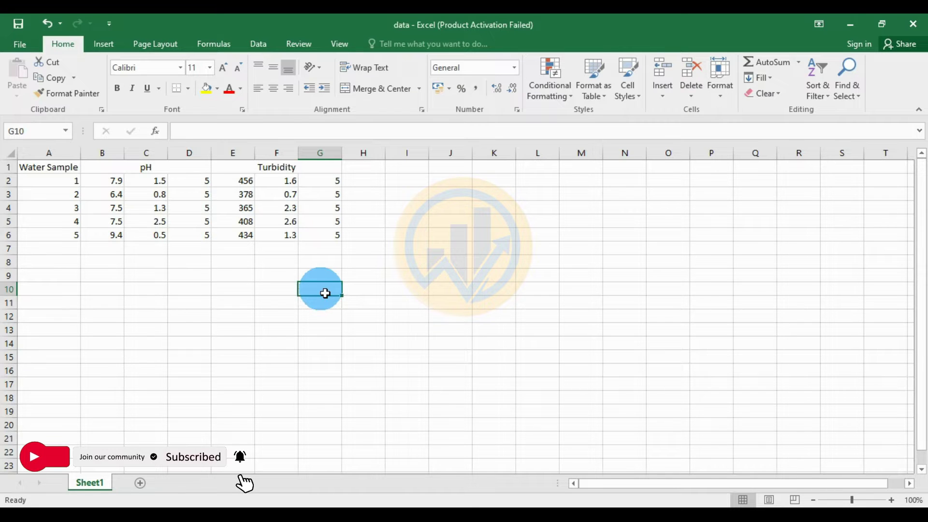
# Select the table, the pH and Turbidity headers, then each data column B through G.
pyautogui.moveTo(58, 171); pyautogui.dragTo(293, 237)
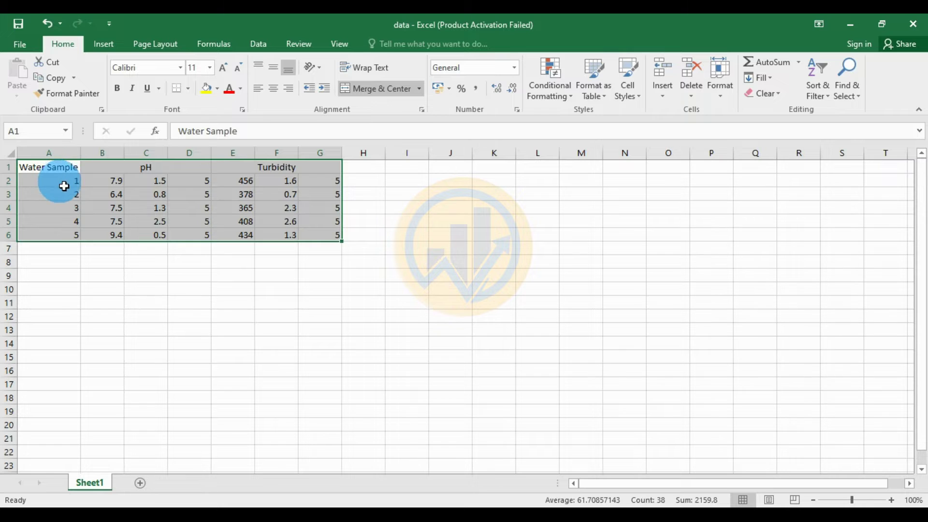
pyautogui.click(142, 173)
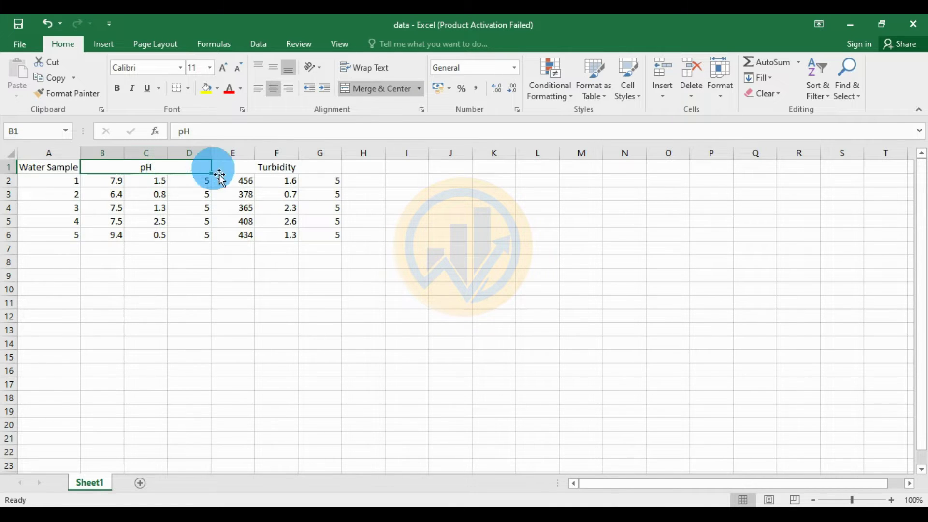
pyautogui.click(267, 178)
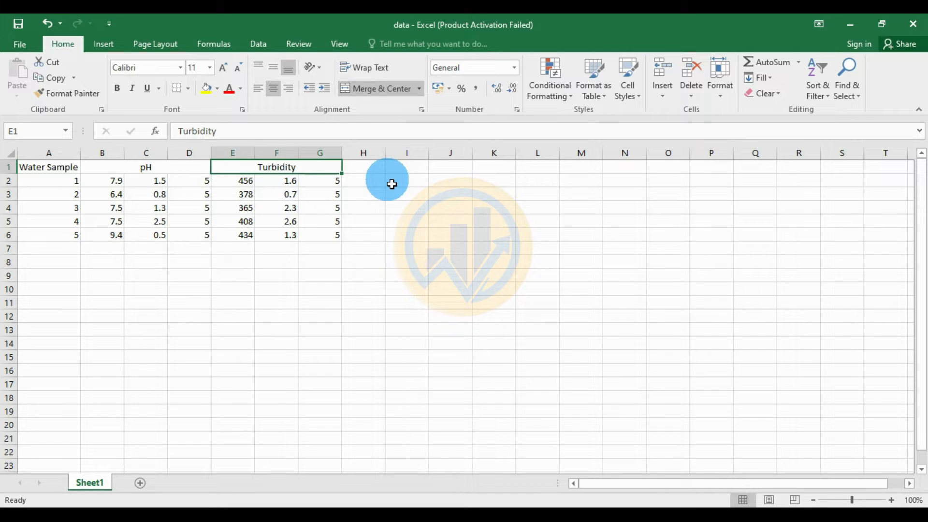
pyautogui.click(118, 170)
pyautogui.moveTo(114, 183); pyautogui.dragTo(114, 235)
pyautogui.moveTo(161, 182); pyautogui.dragTo(162, 237)
pyautogui.moveTo(200, 186); pyautogui.dragTo(199, 237)
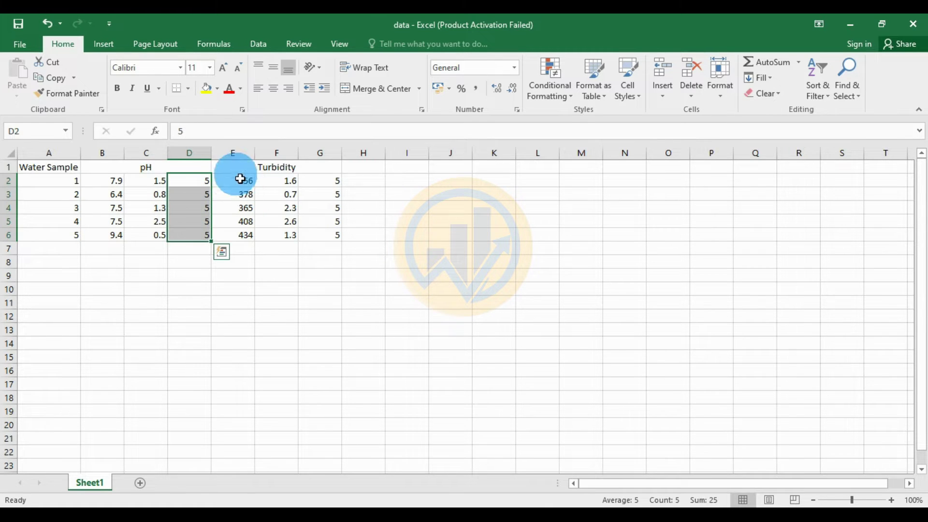
pyautogui.moveTo(234, 186); pyautogui.dragTo(235, 237)
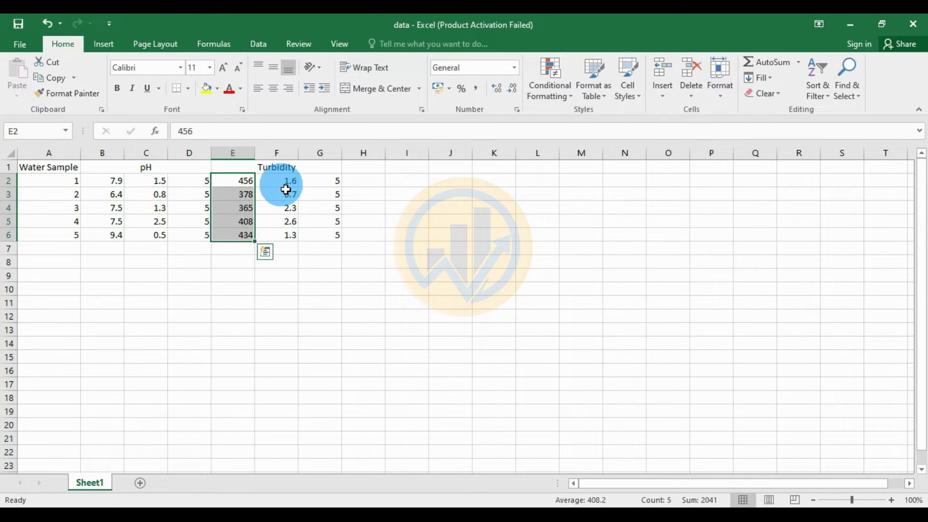
pyautogui.moveTo(285, 188); pyautogui.dragTo(291, 235)
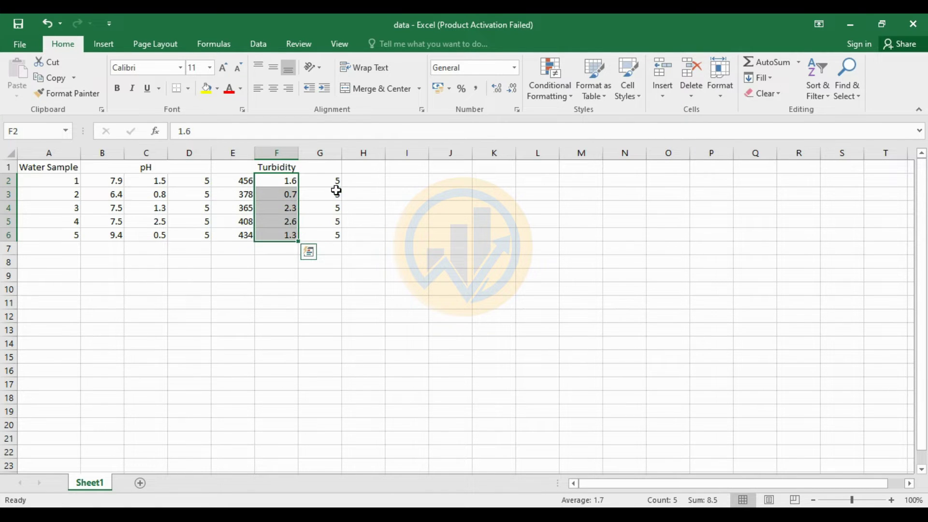
pyautogui.moveTo(336, 184); pyautogui.dragTo(331, 240)
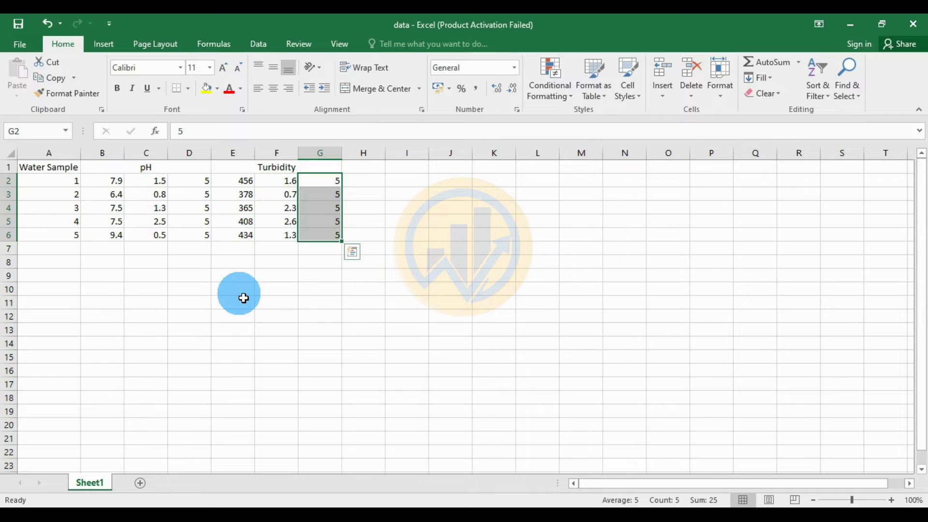
# Select the range A1:G6 and cut it.
pyautogui.moveTo(62, 171); pyautogui.dragTo(292, 230)
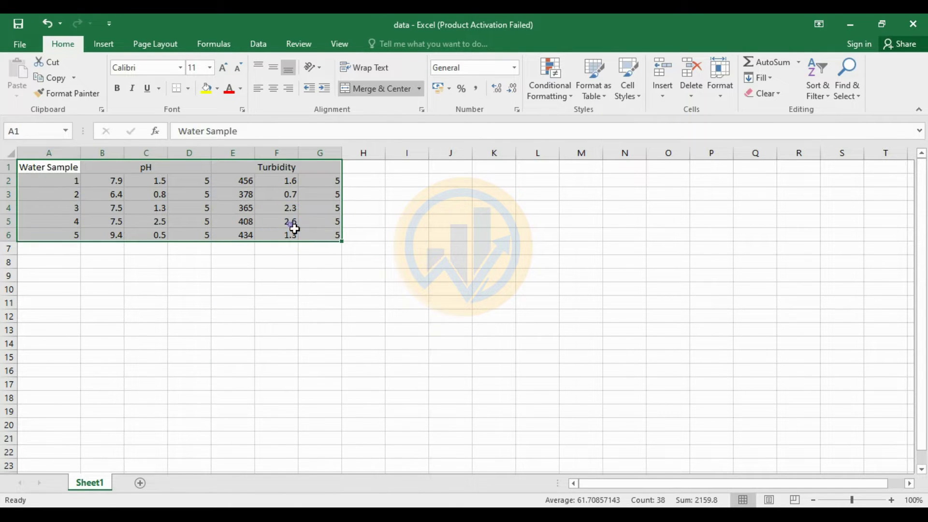
pyautogui.rightClick(292, 226)
pyautogui.click(320, 226)
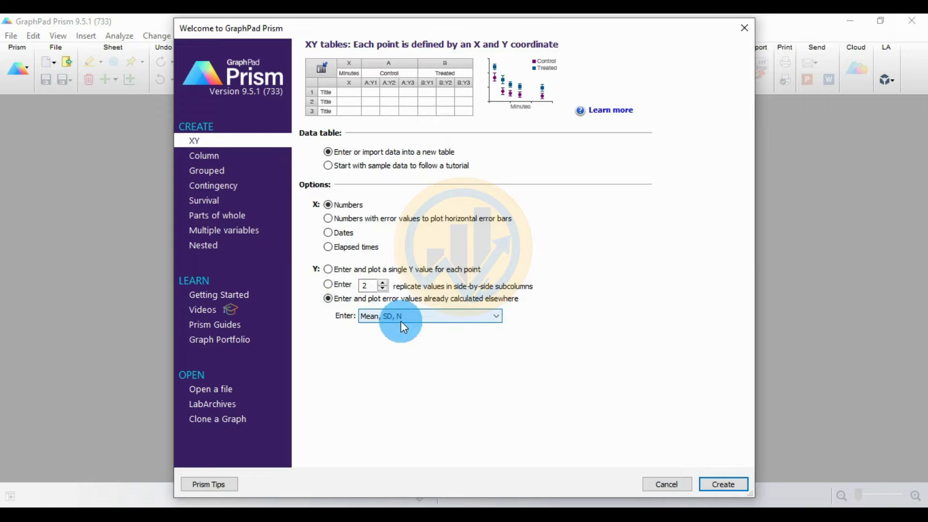
# Create the new XY data table with numeric X and Y as Mean, SD, N.
pyautogui.click(729, 489)
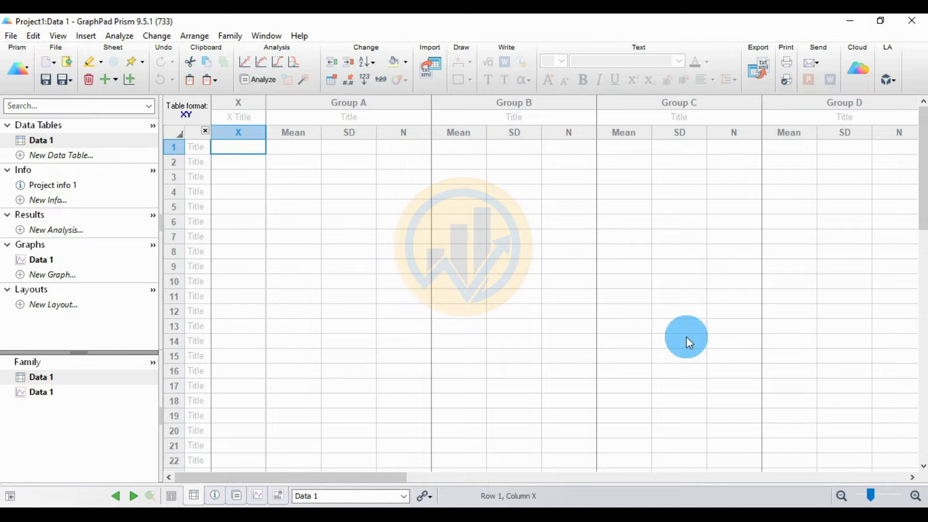
# Paste the Water Sample, pH and Turbidity data into the table at the X title cell.
pyautogui.scroll(-1, 267, 192)
pyautogui.click(245, 118)
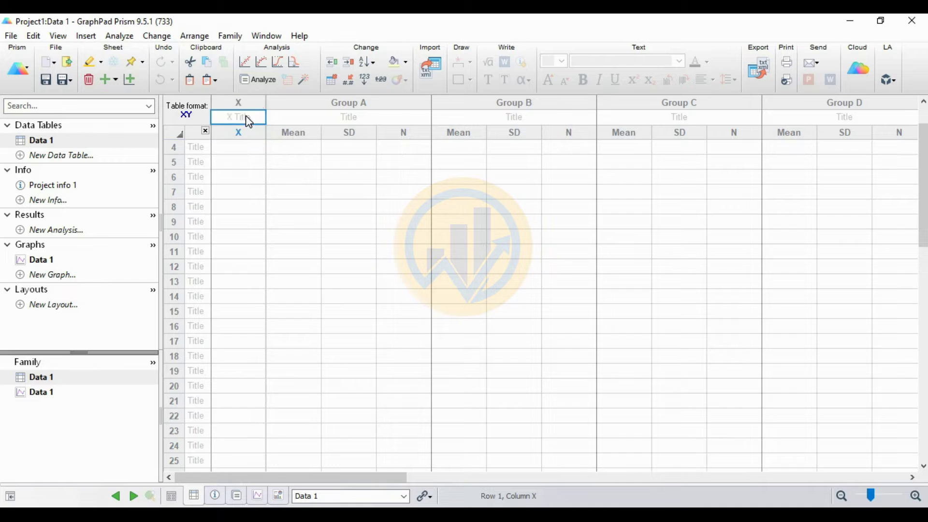
pyautogui.rightClick(246, 117)
pyautogui.moveTo(423, 155)
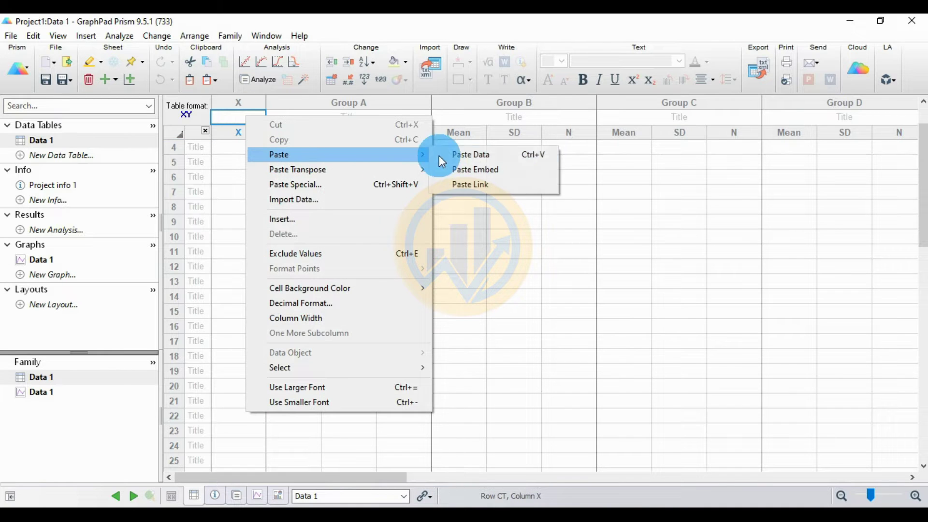
pyautogui.click(472, 155)
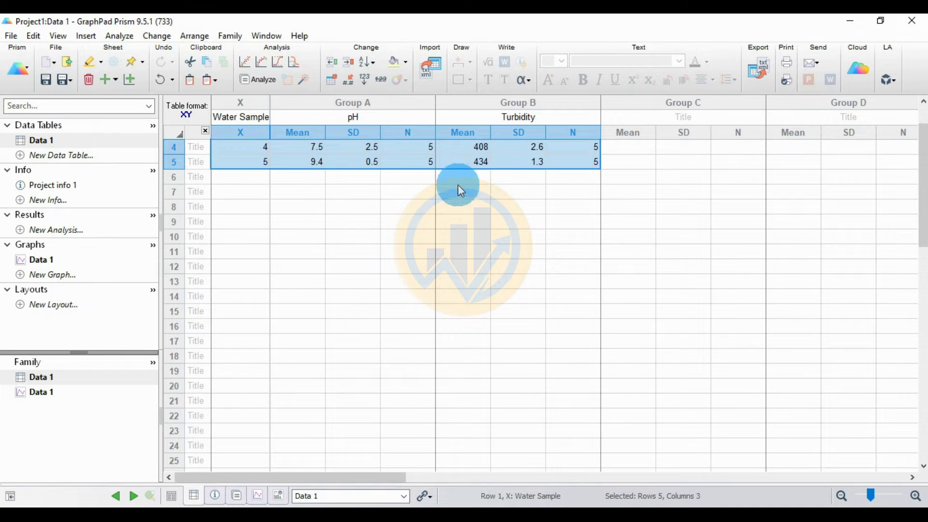
pyautogui.scroll(1, 323, 236)
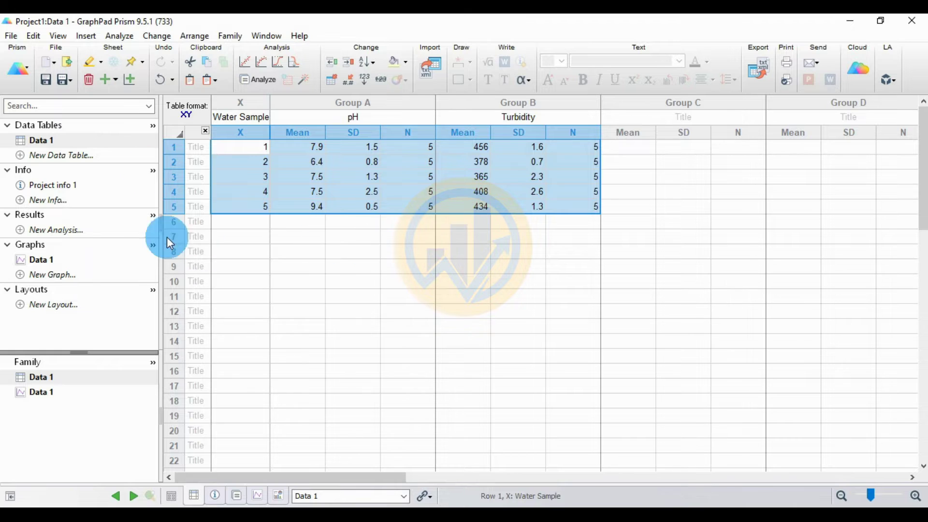
# Create a Grouped, separated bar graph of the pH and Turbidity means with SD.
pyautogui.click(132, 85)
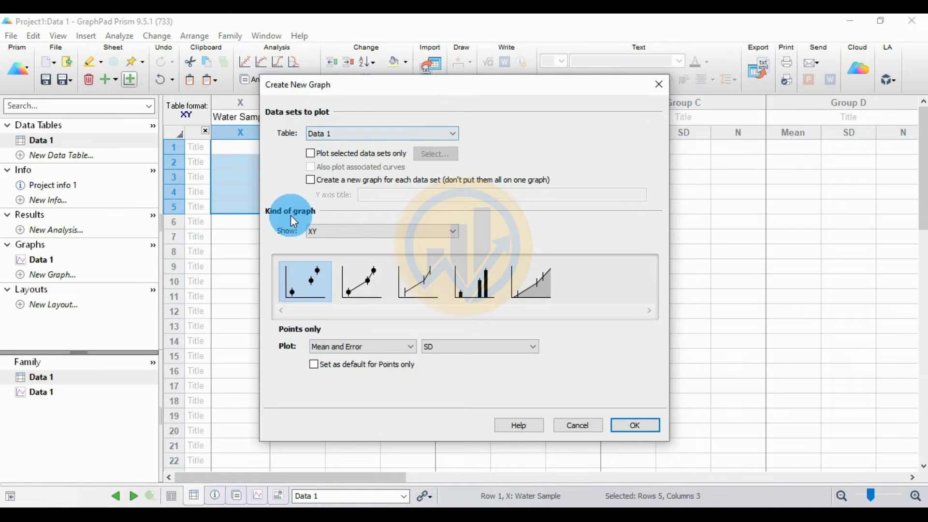
pyautogui.click(359, 231)
pyautogui.click(339, 262)
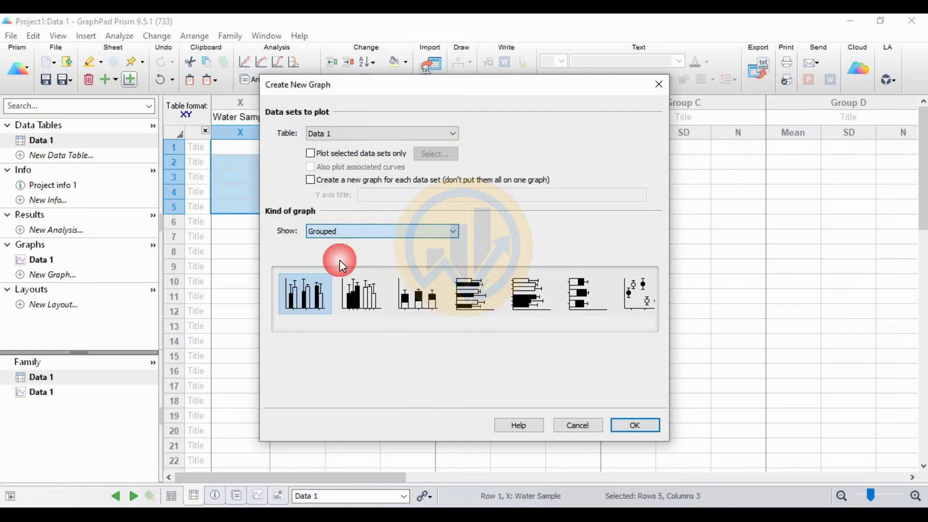
pyautogui.click(367, 308)
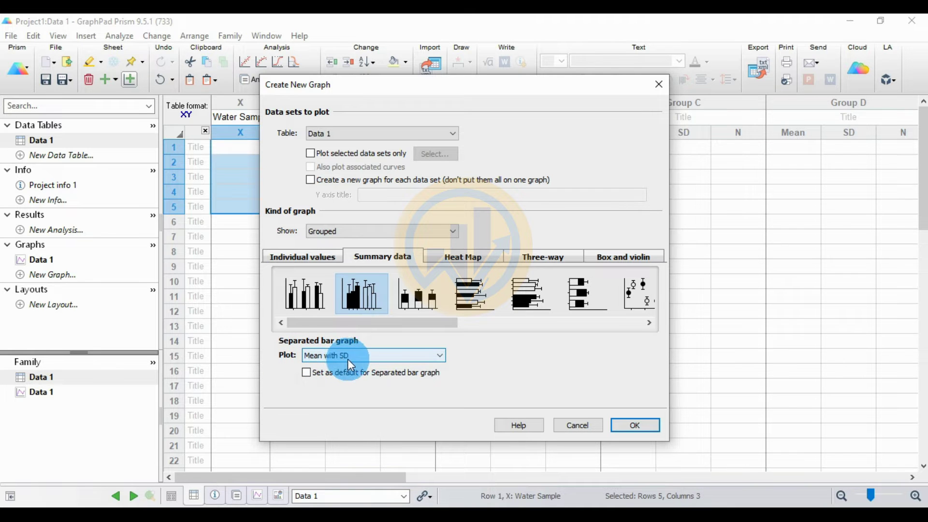
pyautogui.click(636, 425)
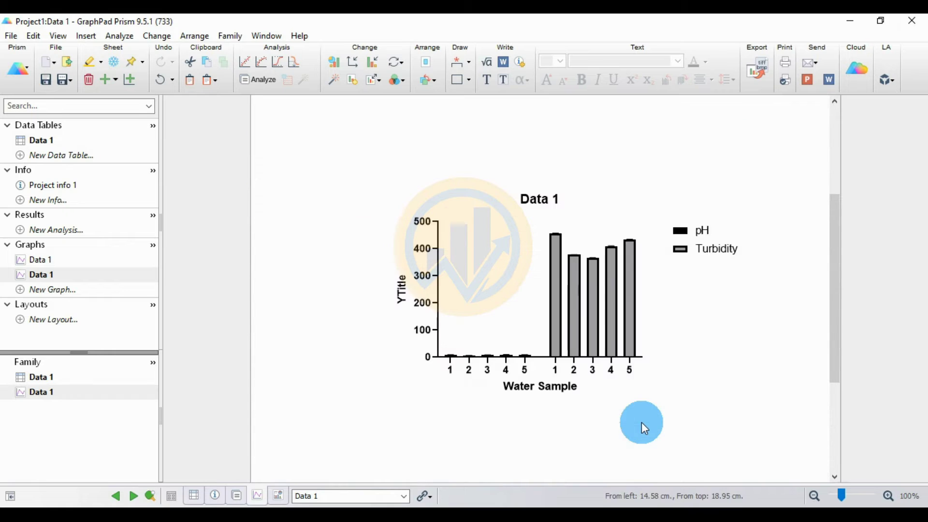
# Resize the Data 1 bar graph using To Fill Page.
pyautogui.click(376, 83)
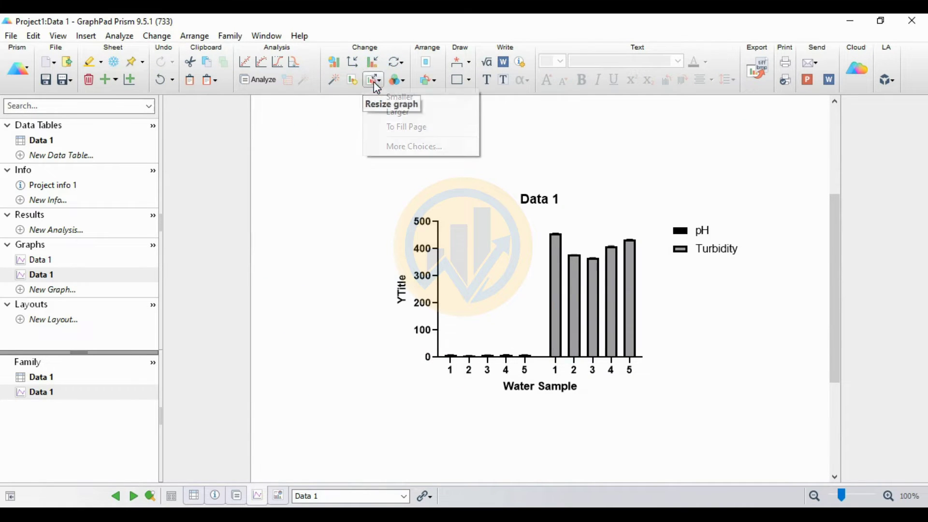
pyautogui.click(386, 126)
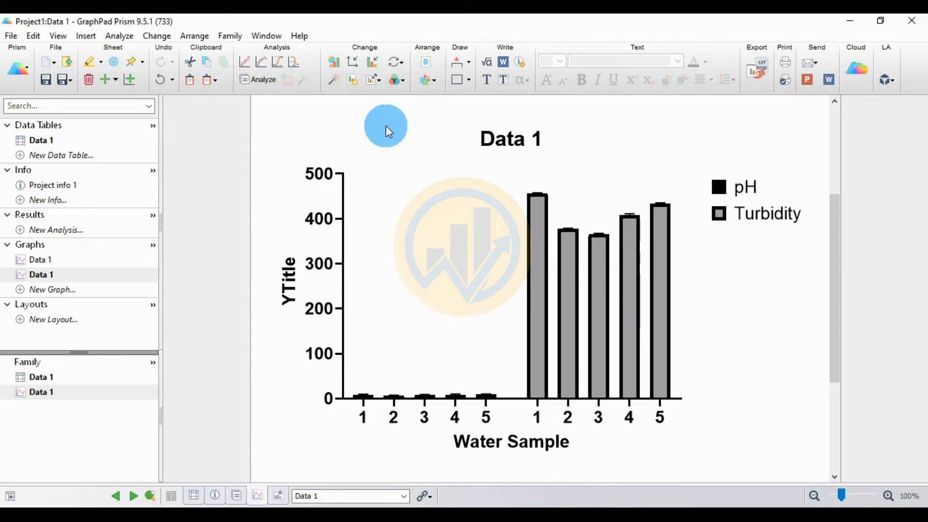
pyautogui.click(342, 398)
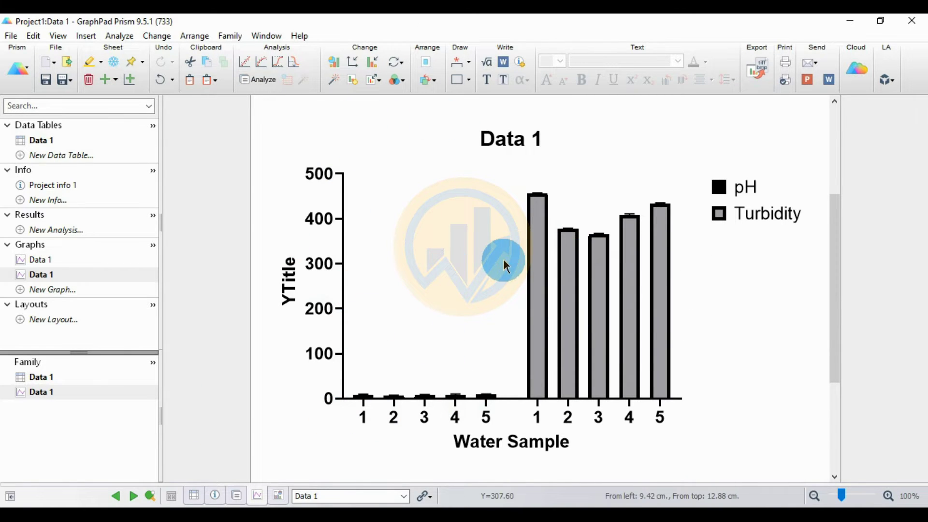
pyautogui.moveTo(561, 319)
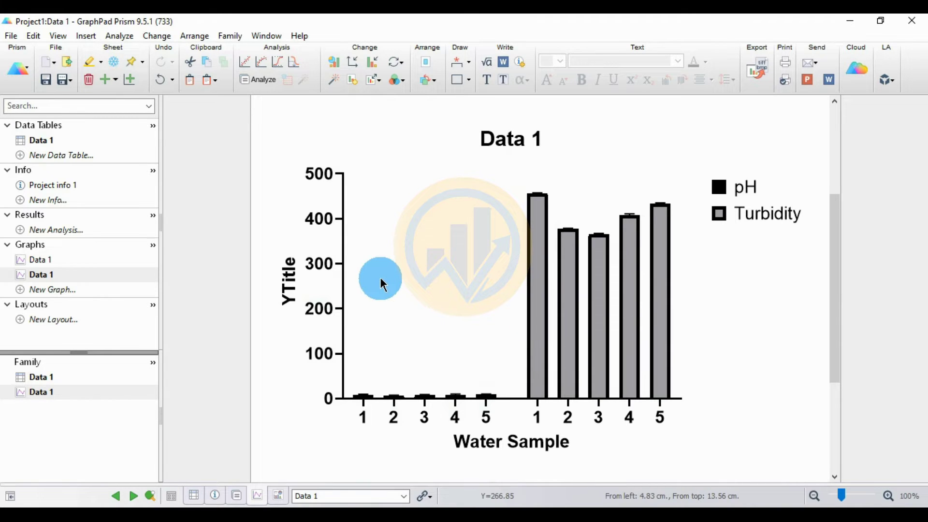
# In Format Graph, set Data 1:B:Turbidity to plot on the right Y axis and apply.
pyautogui.click(375, 65)
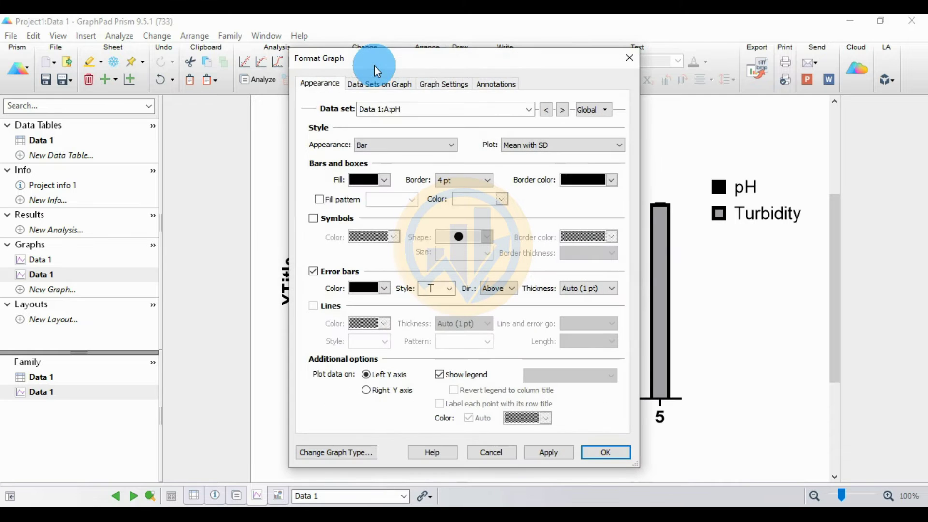
pyautogui.moveTo(484, 70); pyautogui.dragTo(226, 75)
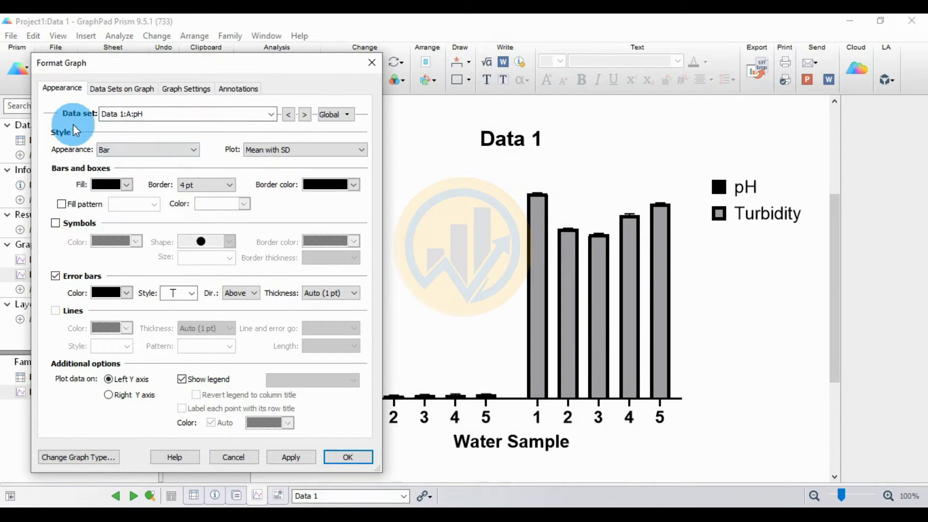
pyautogui.click(132, 121)
pyautogui.click(388, 421)
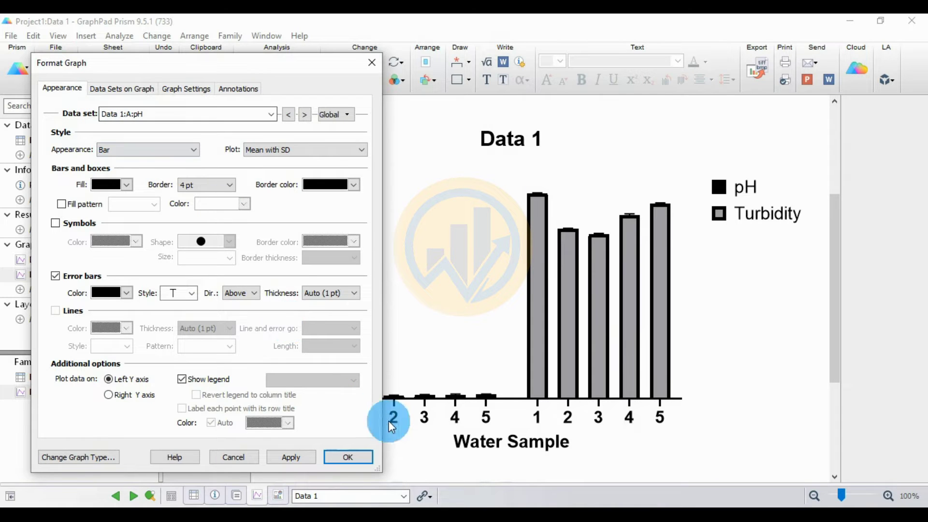
pyautogui.click(305, 114)
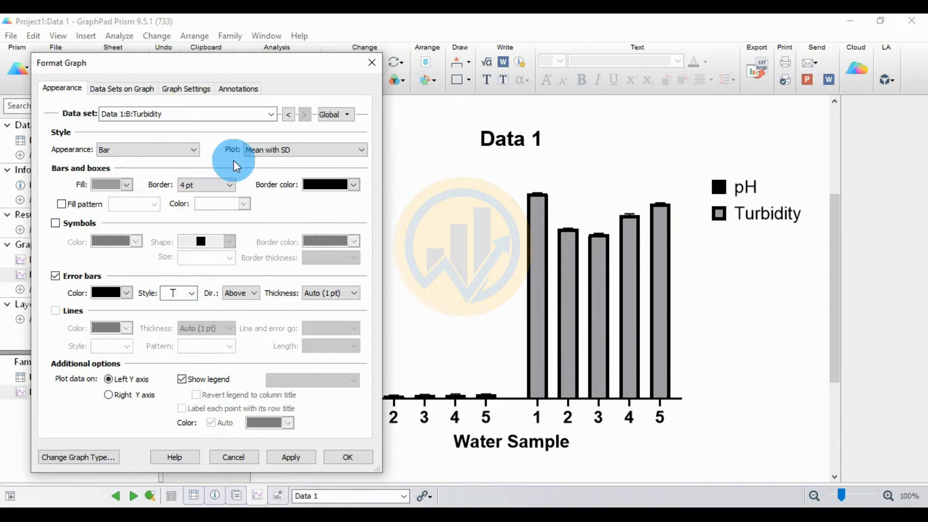
pyautogui.click(109, 395)
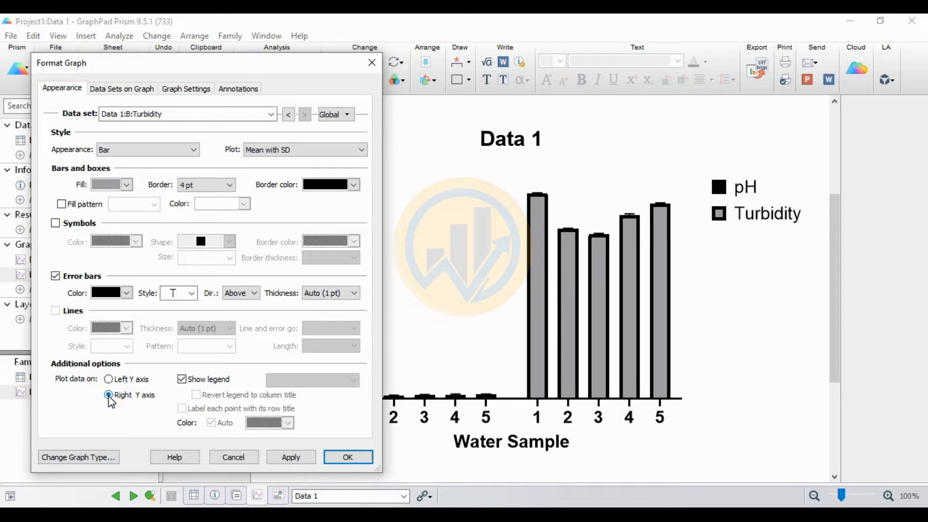
pyautogui.click(308, 461)
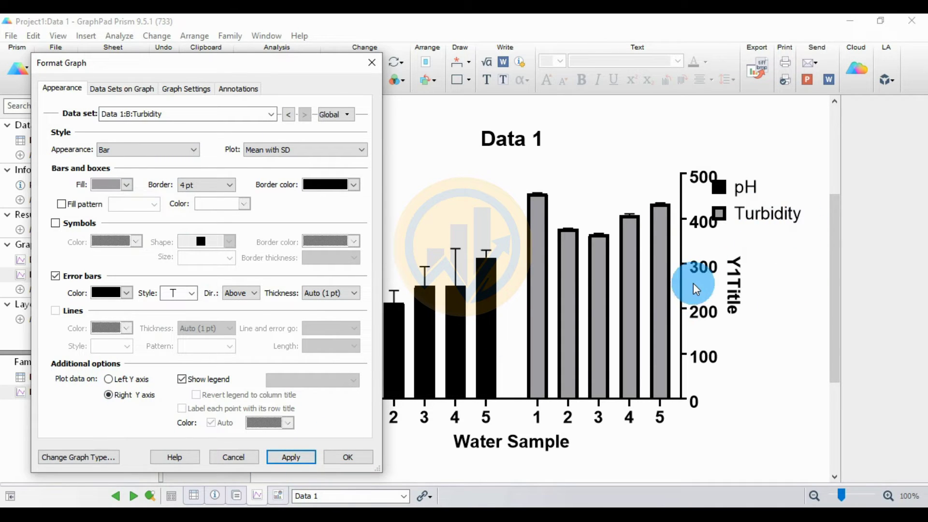
pyautogui.moveTo(265, 63); pyautogui.dragTo(319, 83)
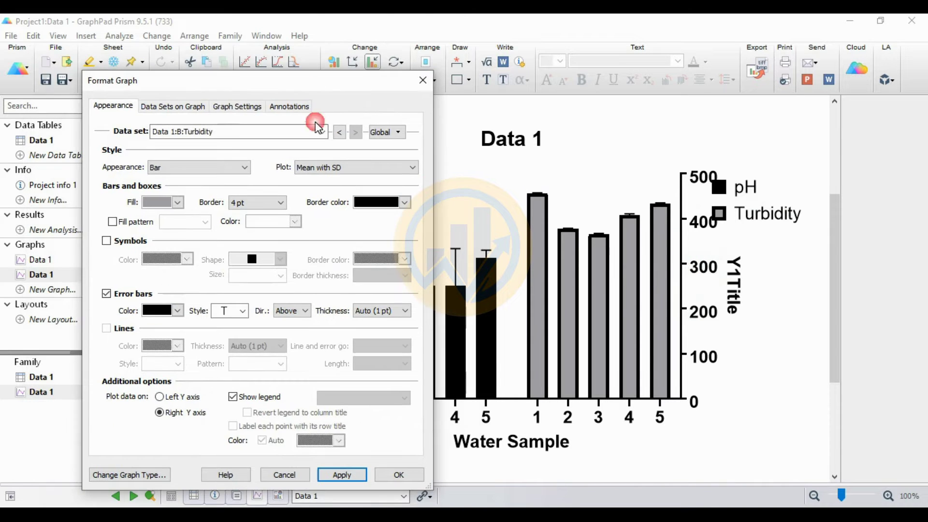
pyautogui.click(400, 472)
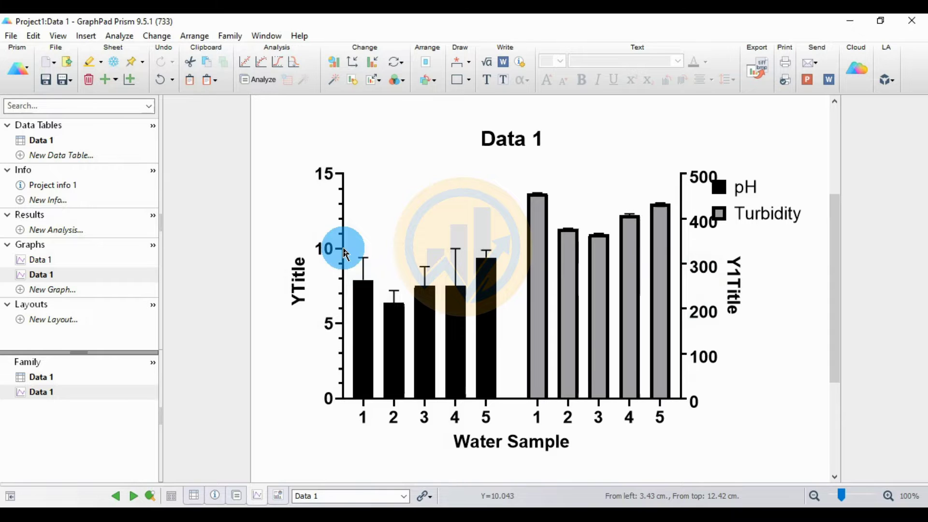
# Title the left Y axis 'pH'.
pyautogui.click(298, 282)
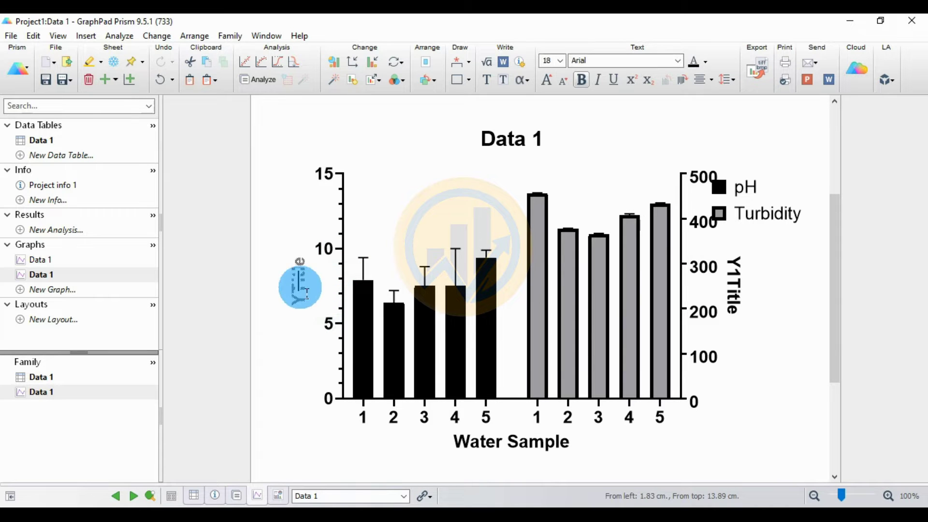
pyautogui.click(300, 286)
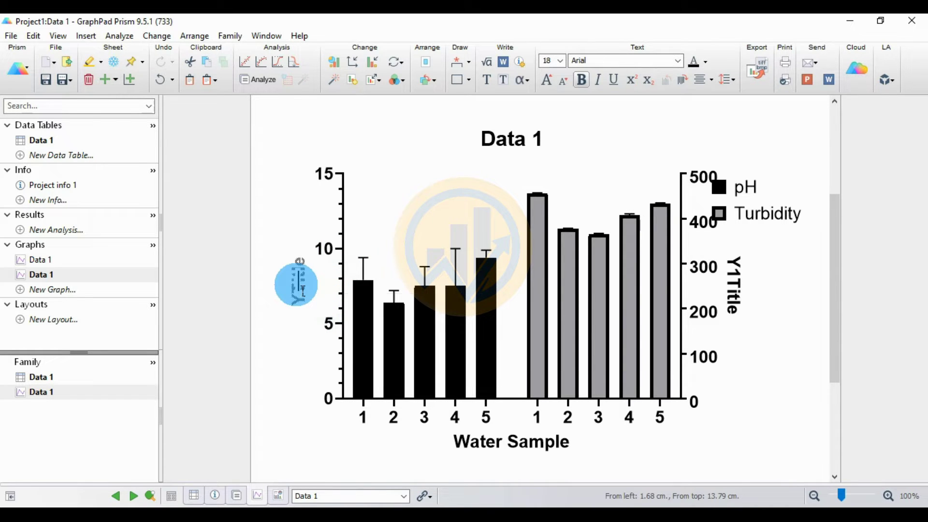
pyautogui.write('p')
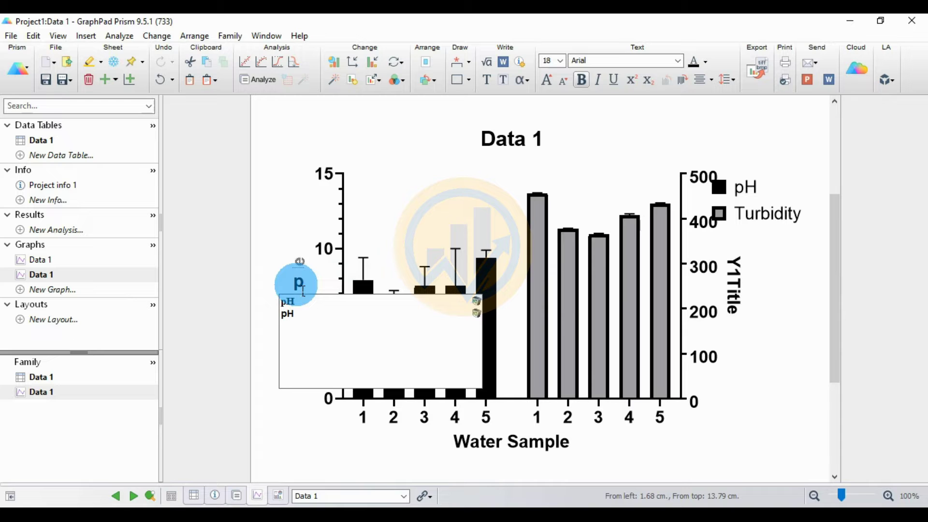
pyautogui.click(293, 316)
pyautogui.click(280, 358)
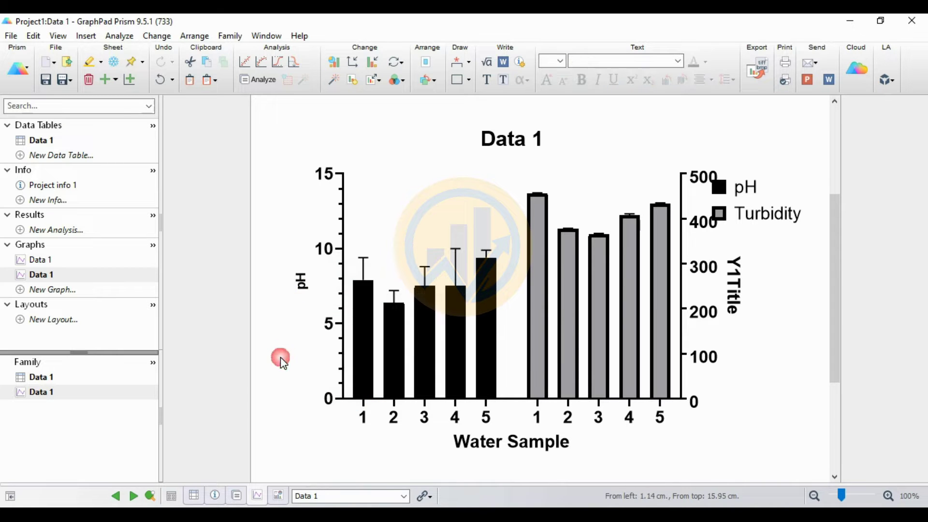
# Title the right Y axis 'Turbidity'.
pyautogui.doubleClick(749, 287)
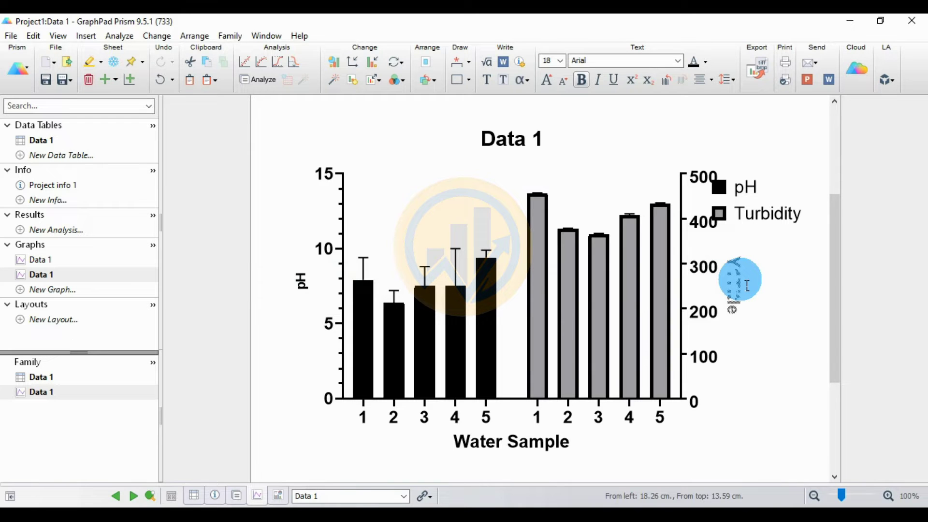
pyautogui.write('T')
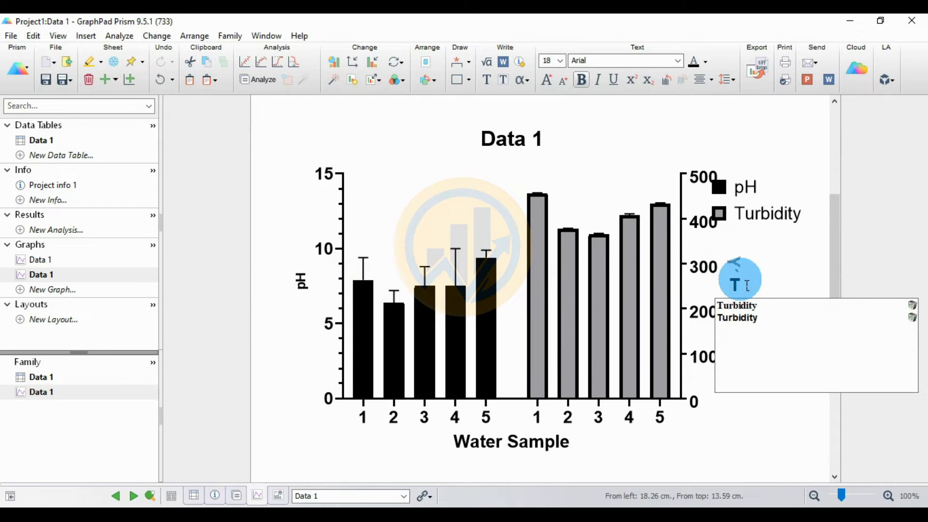
pyautogui.click(749, 320)
pyautogui.click(802, 338)
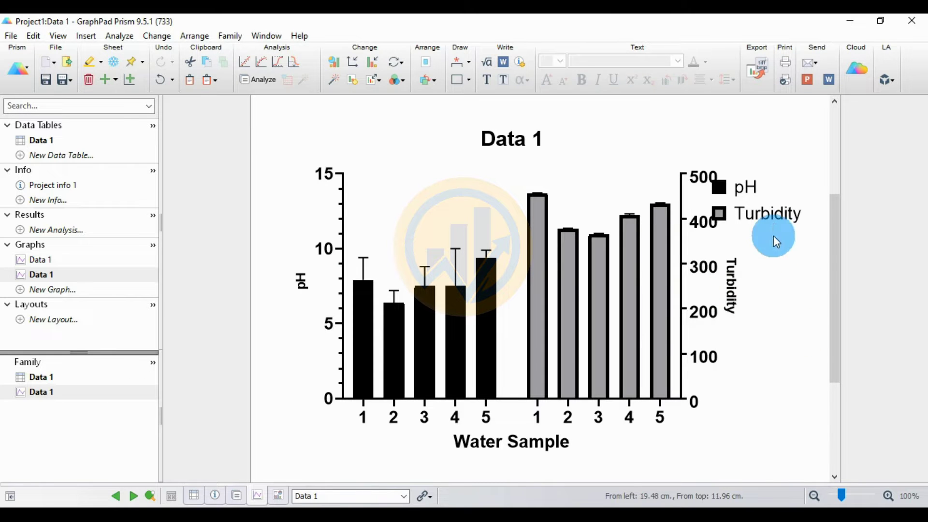
pyautogui.click(775, 217)
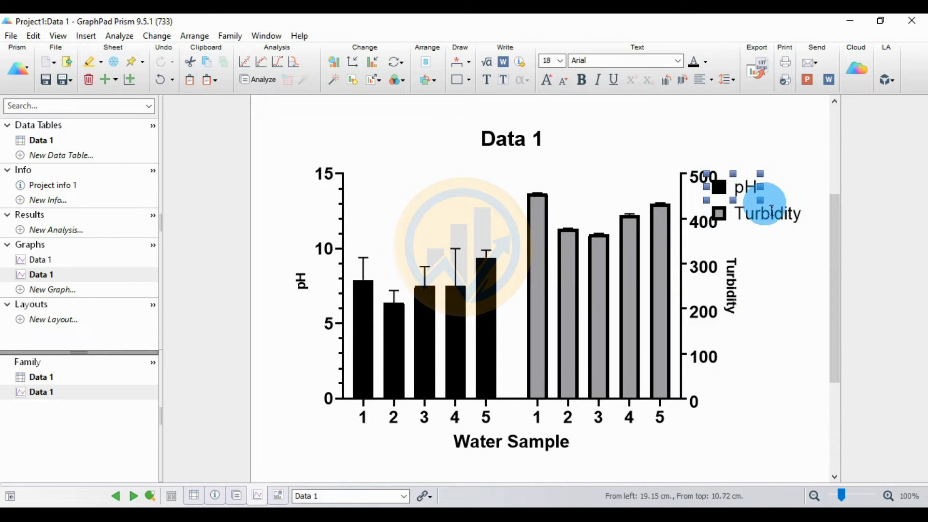
# Drag both pH and Turbidity legend entries into the plot's upper-left corner.
pyautogui.keyDown('shift'); pyautogui.click(769, 212); pyautogui.keyUp('shift')
pyautogui.moveTo(782, 209); pyautogui.dragTo(420, 212)
pyautogui.click(790, 271)
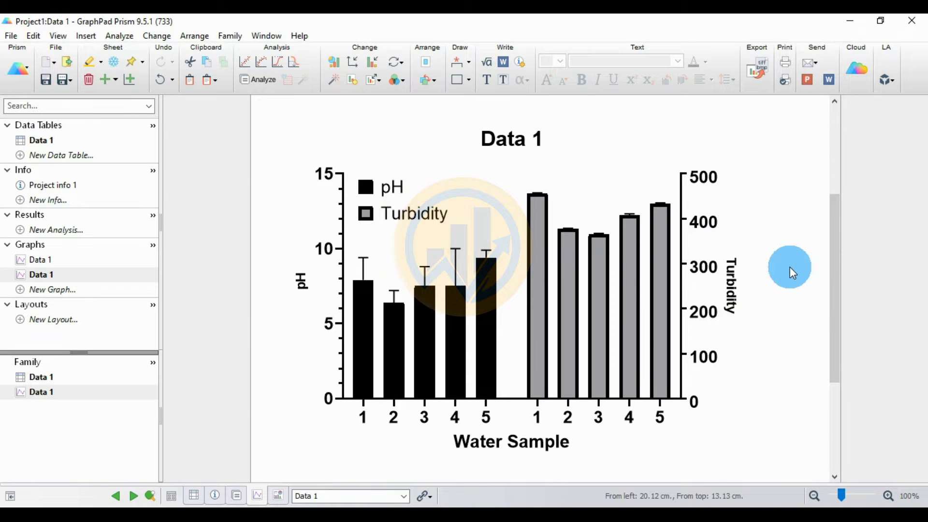
pyautogui.moveTo(365, 358)
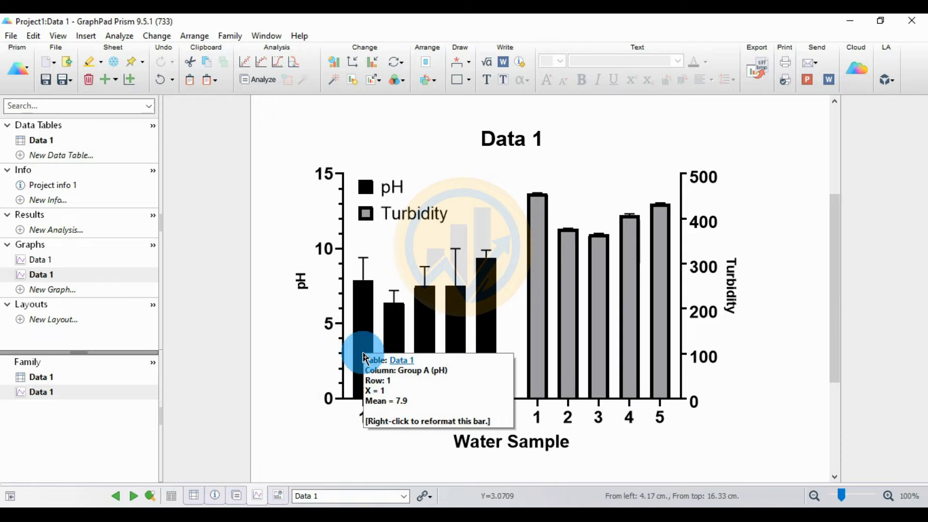
# Open Format Graph and move the dialog to the left edge so the graph stays visible.
pyautogui.click(374, 67)
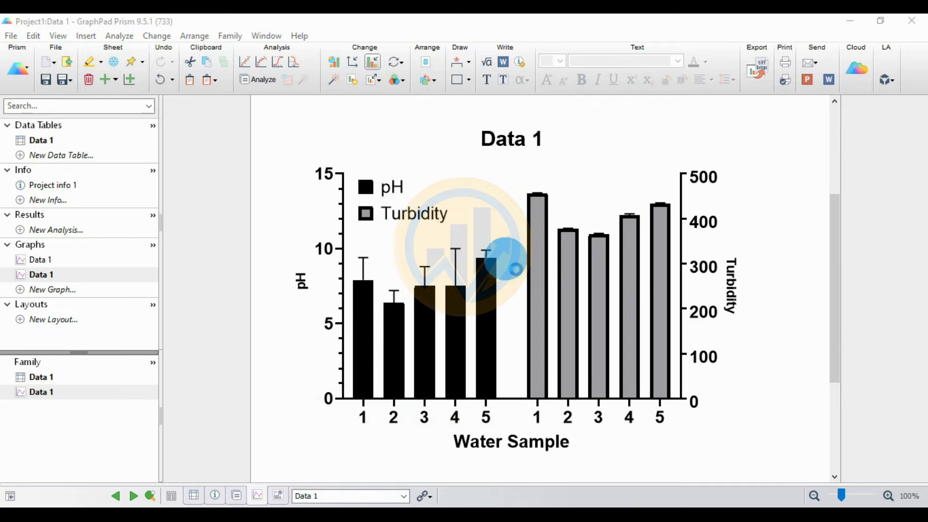
pyautogui.moveTo(477, 57); pyautogui.dragTo(194, 68)
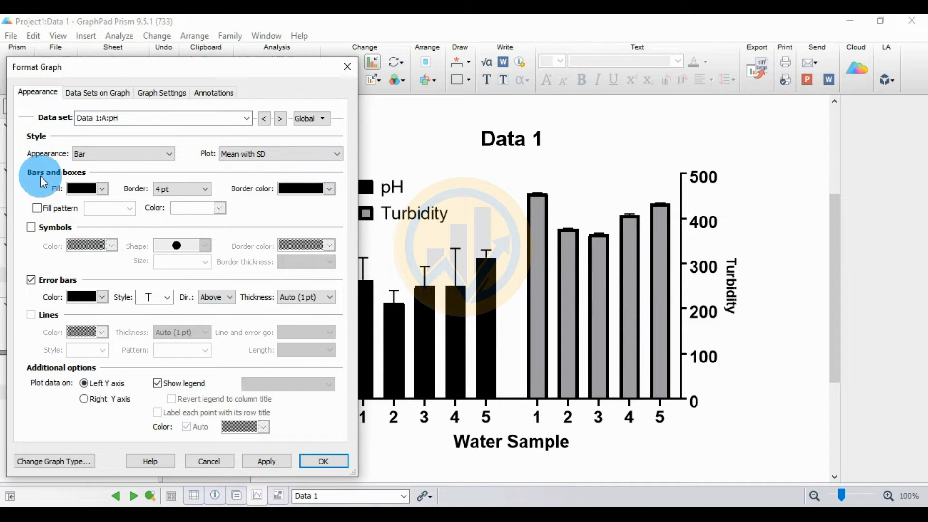
# Give the pH bars an orange fill and a 2 pt border.
pyautogui.click(103, 188)
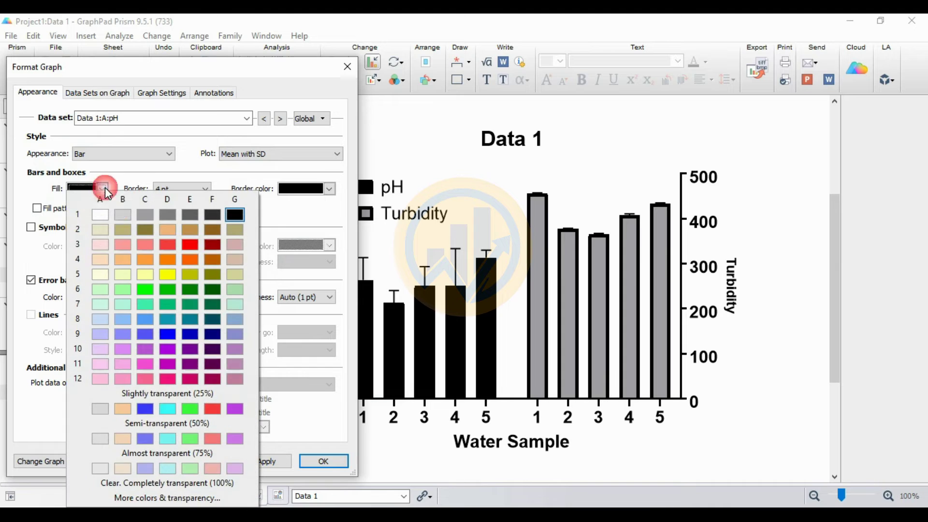
pyautogui.click(193, 257)
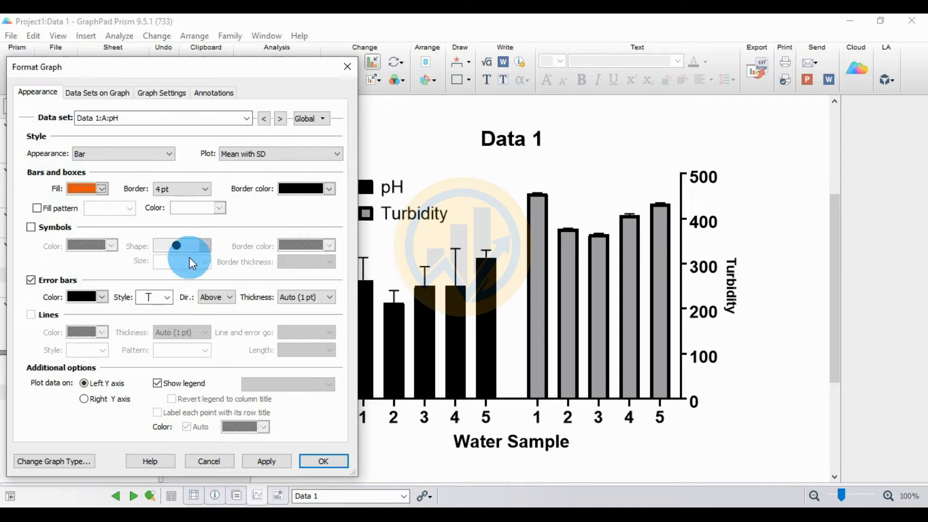
pyautogui.click(264, 458)
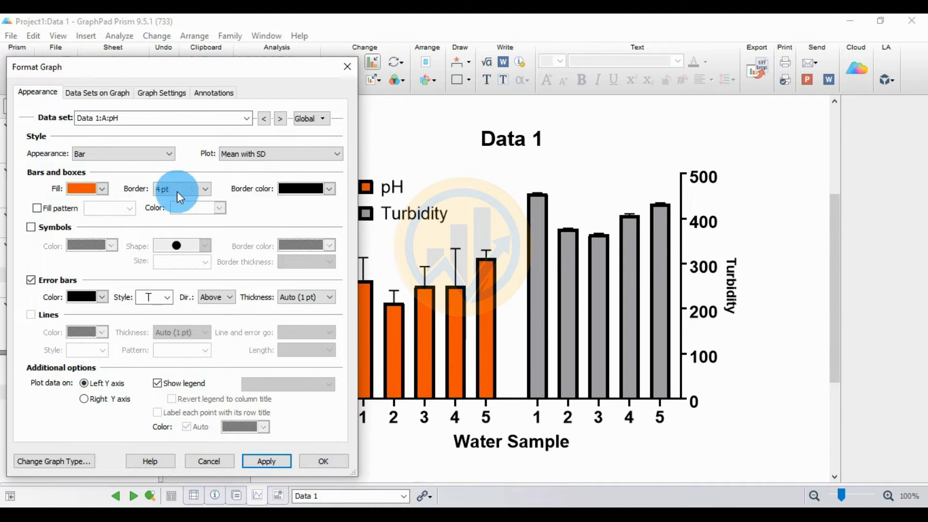
pyautogui.click(206, 193)
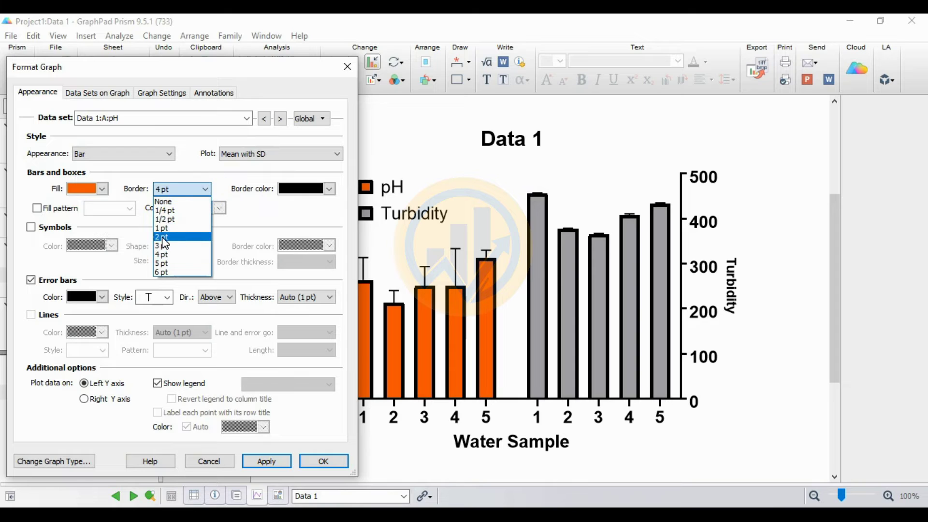
pyautogui.click(162, 236)
pyautogui.click(277, 462)
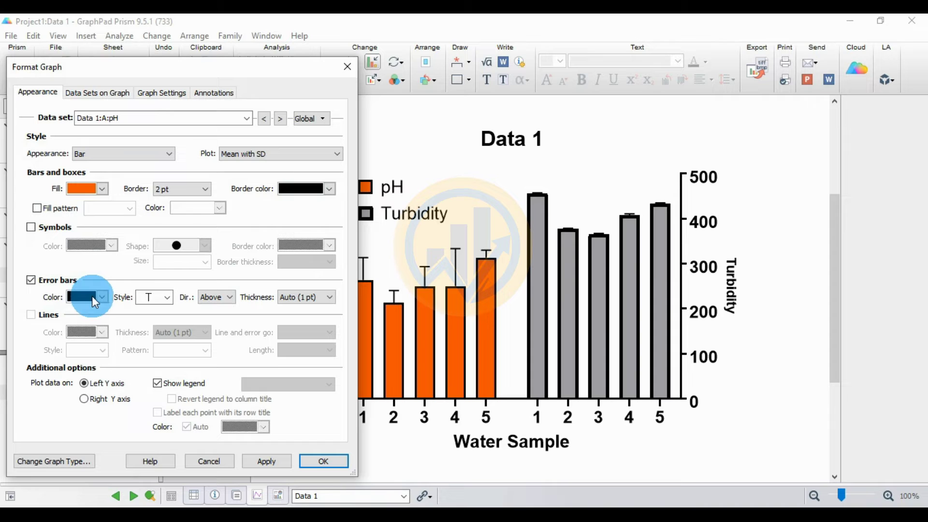
# Try capless error bars for pH, then switch back to capped error bars.
pyautogui.click(167, 299)
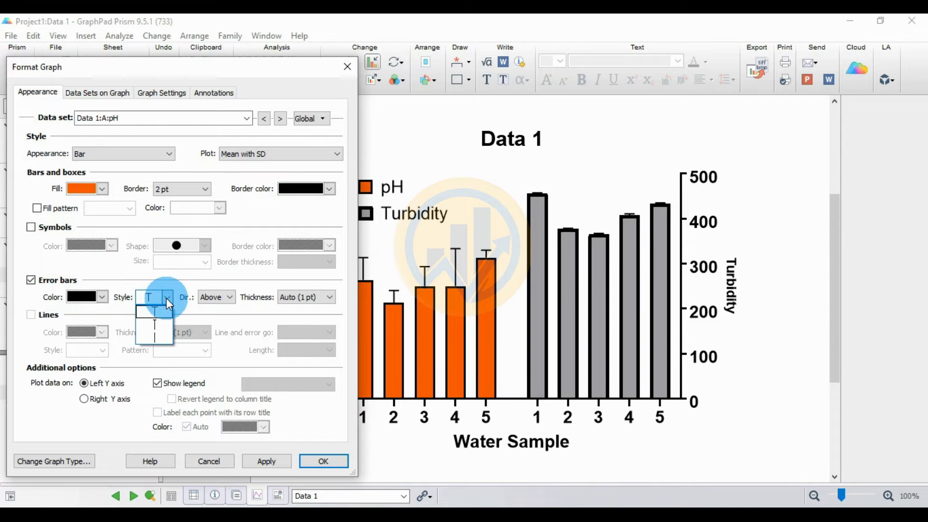
pyautogui.click(155, 340)
pyautogui.click(267, 461)
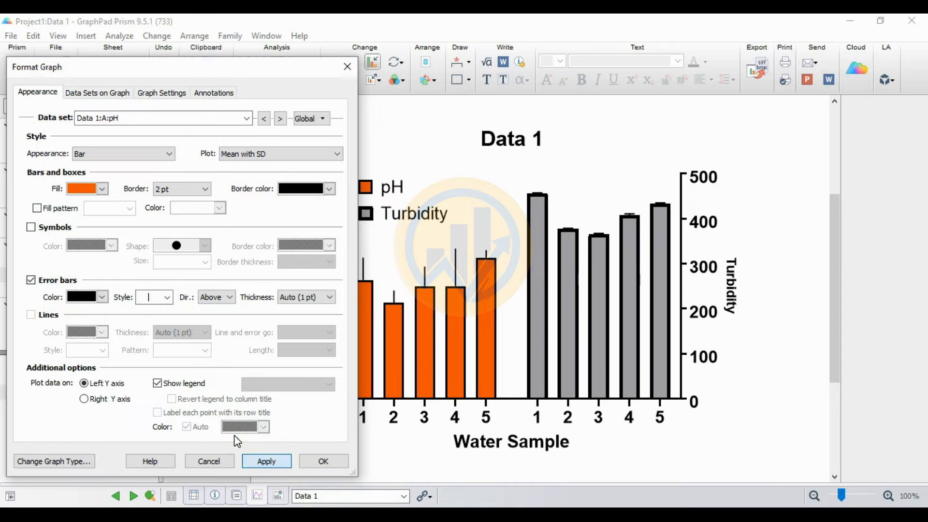
pyautogui.click(135, 300)
pyautogui.click(168, 298)
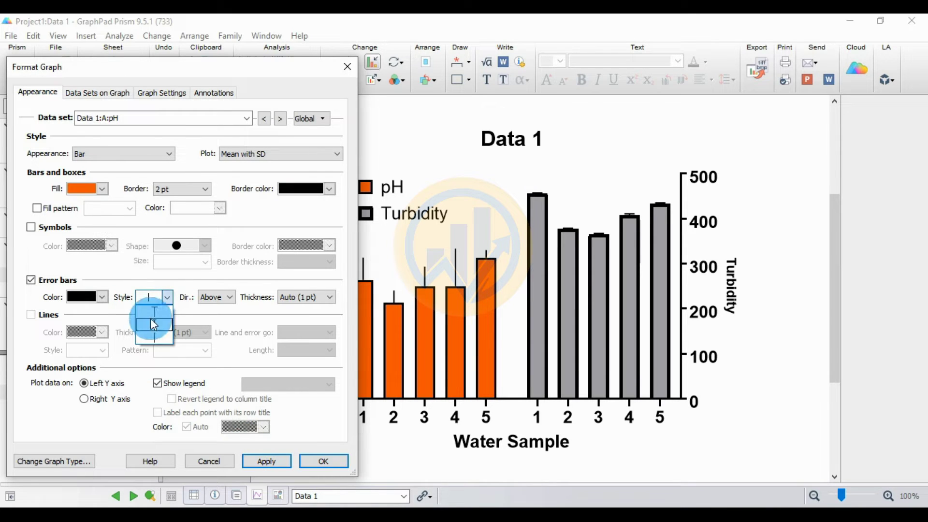
pyautogui.click(155, 312)
pyautogui.click(266, 461)
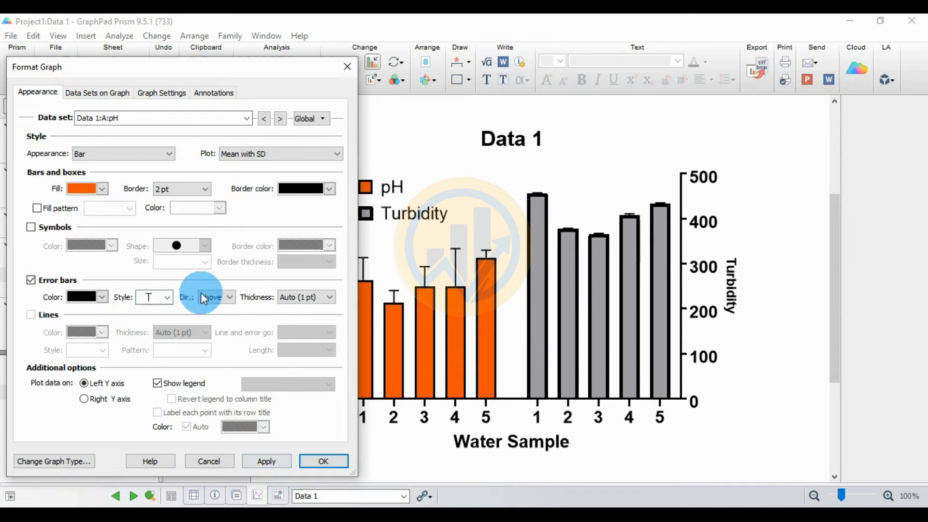
# Set the pH error bar thickness to 2 pt and apply.
pyautogui.click(280, 299)
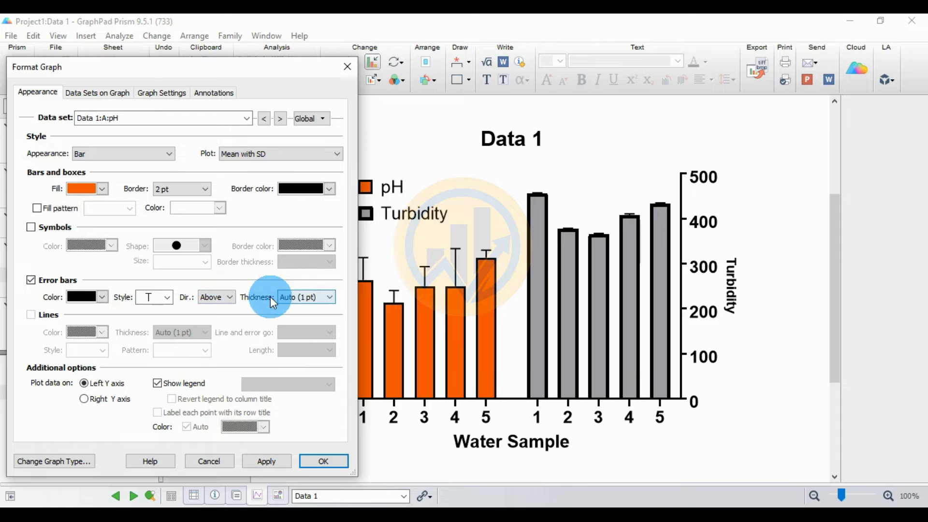
pyautogui.click(325, 296)
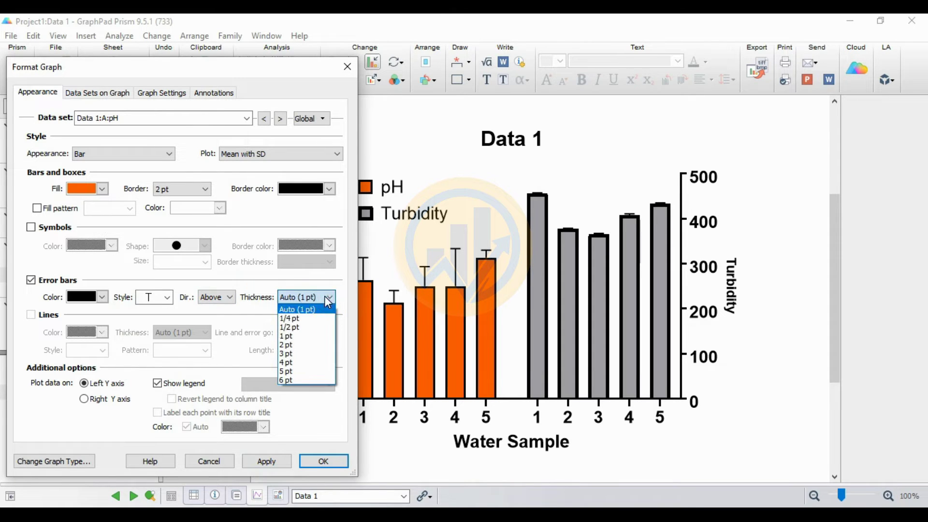
pyautogui.click(295, 345)
pyautogui.click(269, 462)
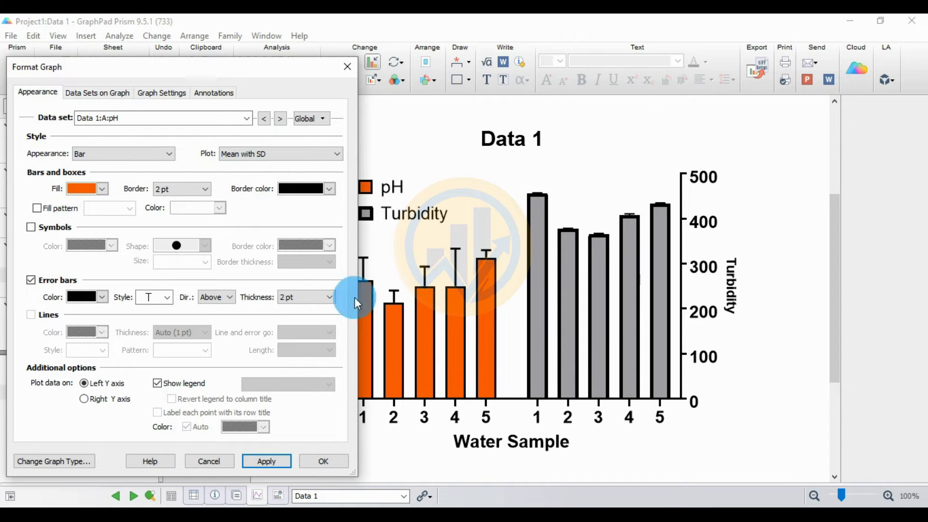
# Make the Turbidity bars dark green with a 2 pt border.
pyautogui.click(279, 117)
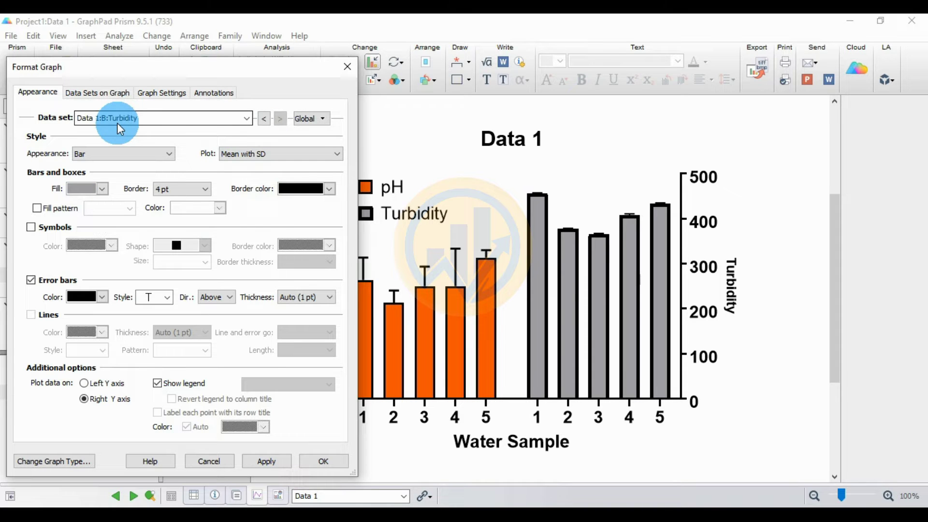
pyautogui.click(99, 189)
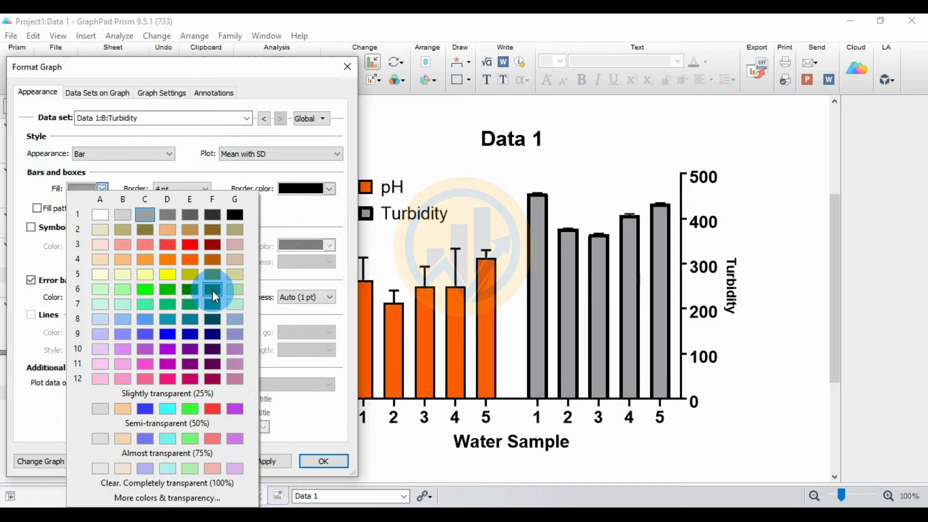
pyautogui.click(191, 289)
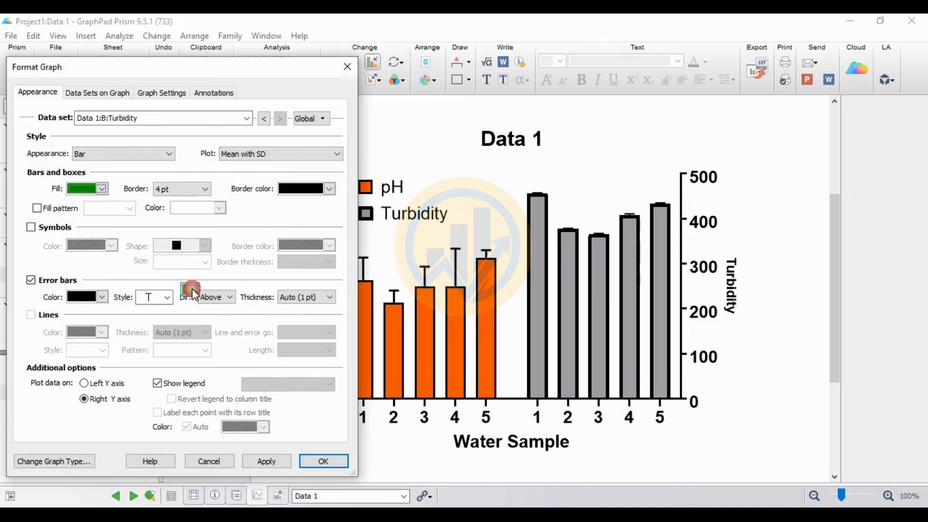
pyautogui.click(278, 465)
pyautogui.click(204, 187)
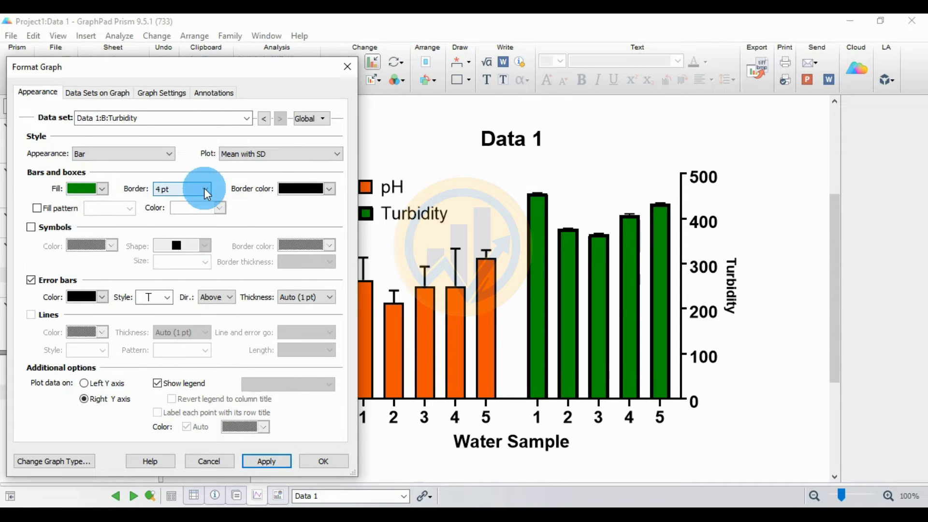
pyautogui.click(169, 236)
pyautogui.click(283, 460)
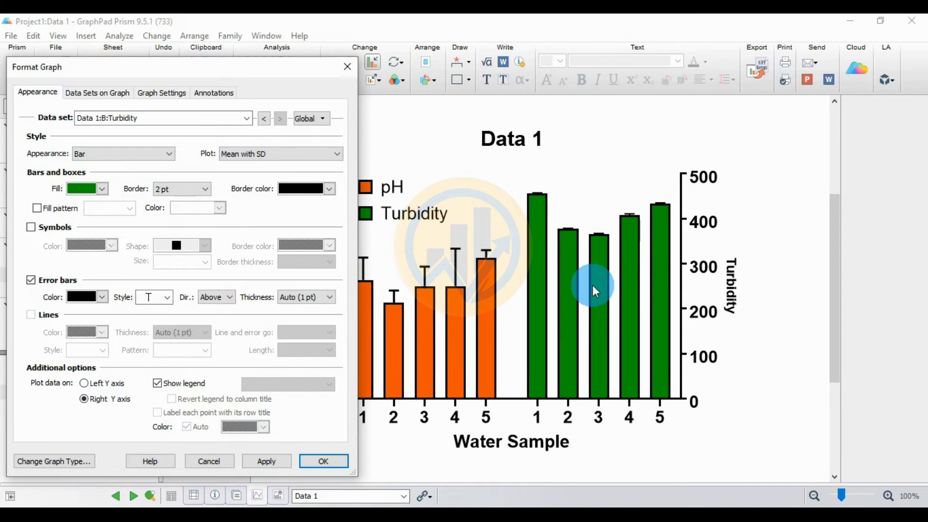
# Set the Turbidity error bar thickness to 2 pt and bring up the bar annotation options.
pyautogui.click(294, 298)
pyautogui.click(289, 326)
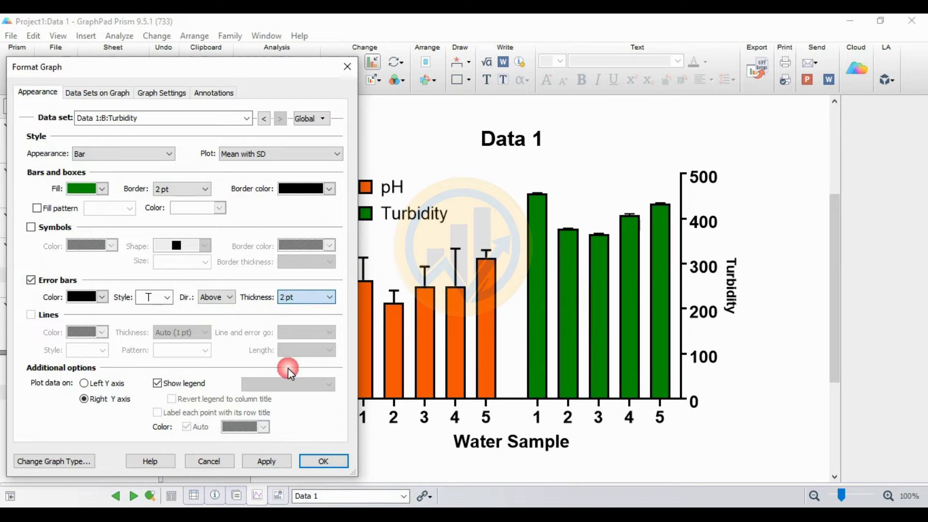
pyautogui.click(269, 459)
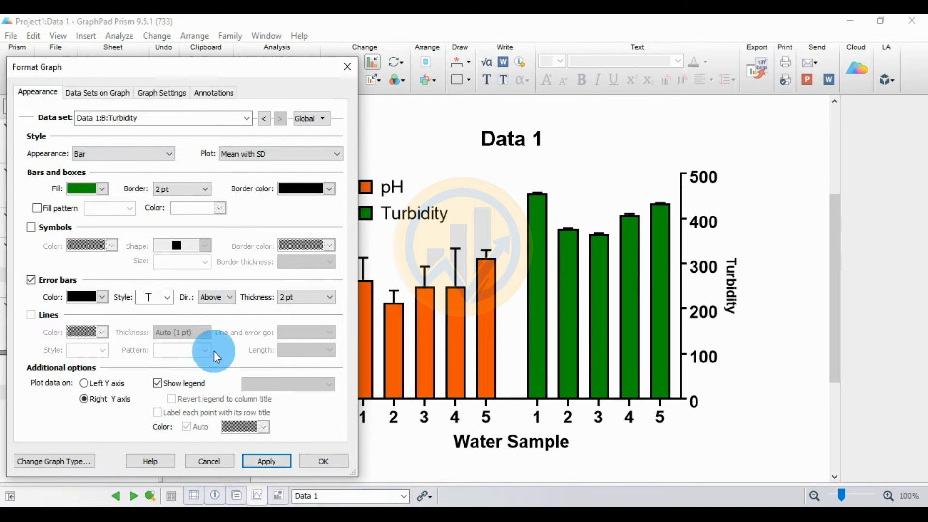
pyautogui.click(229, 94)
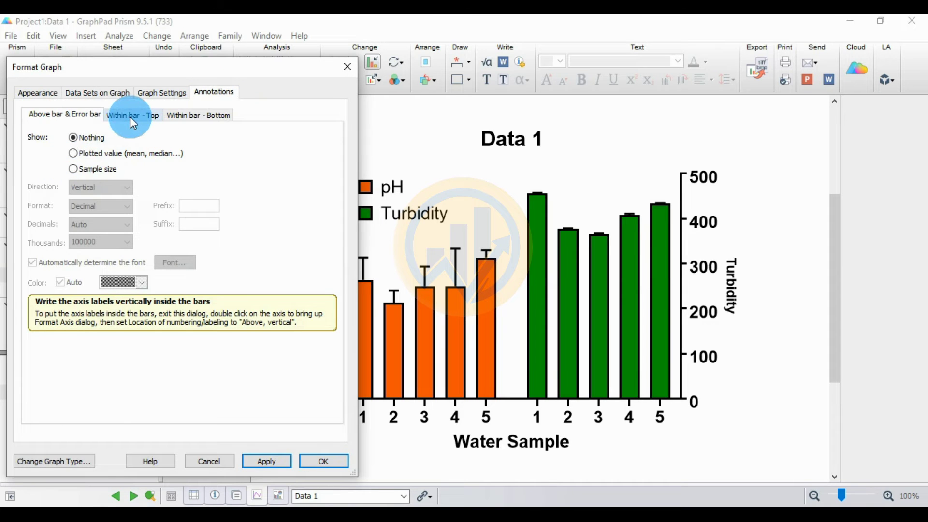
# Show plotted values with 2 decimals inside the bar bottoms, with the label font no longer automatic.
pyautogui.click(197, 119)
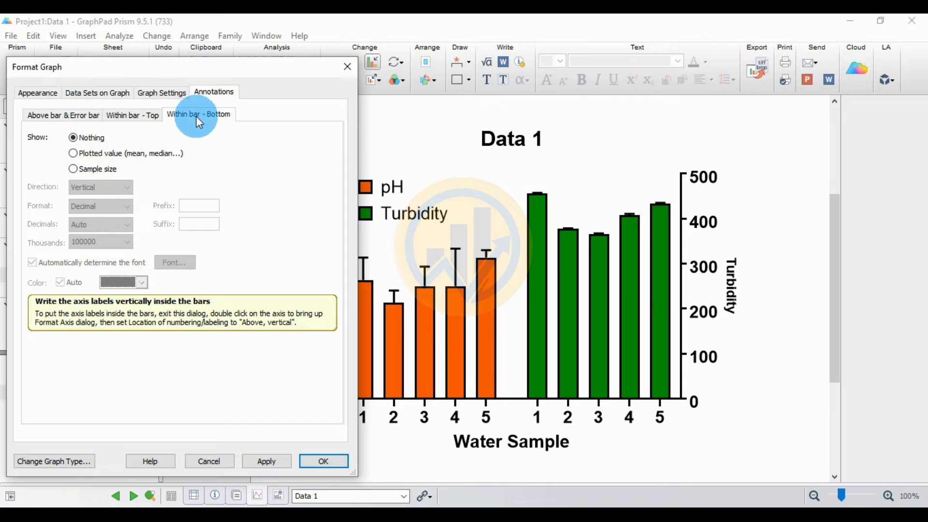
pyautogui.click(90, 156)
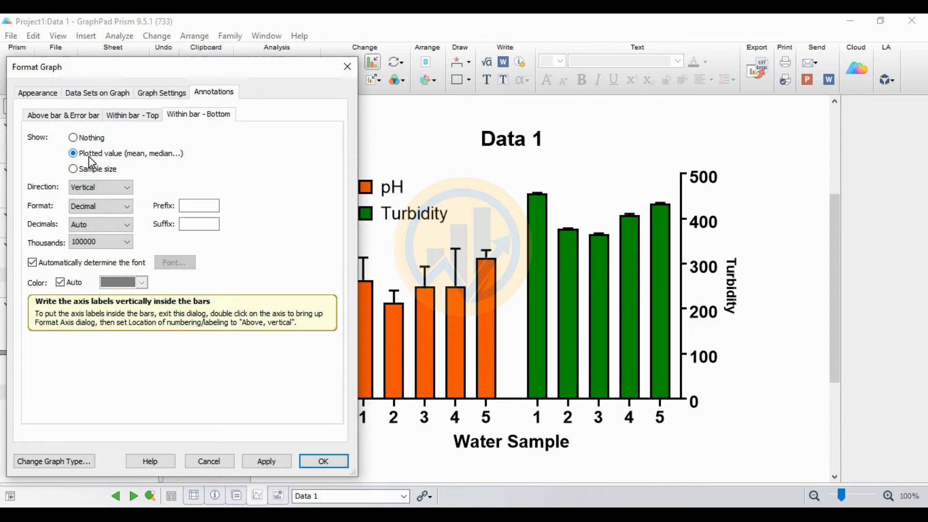
pyautogui.click(266, 464)
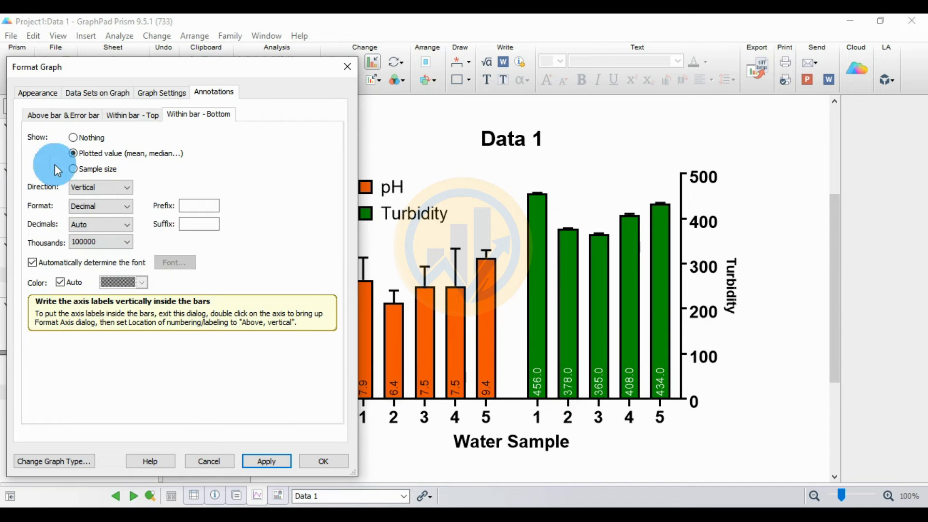
pyautogui.click(120, 225)
pyautogui.click(86, 269)
pyautogui.click(269, 454)
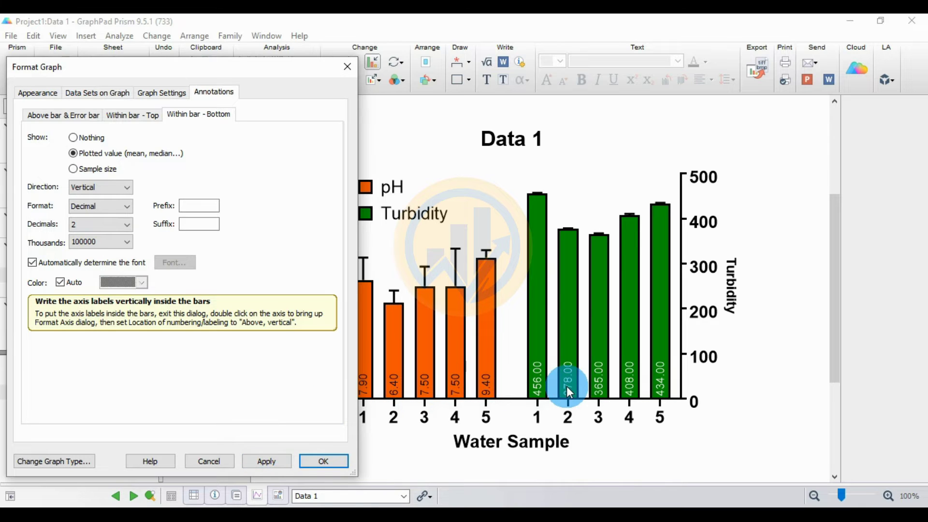
pyautogui.click(33, 262)
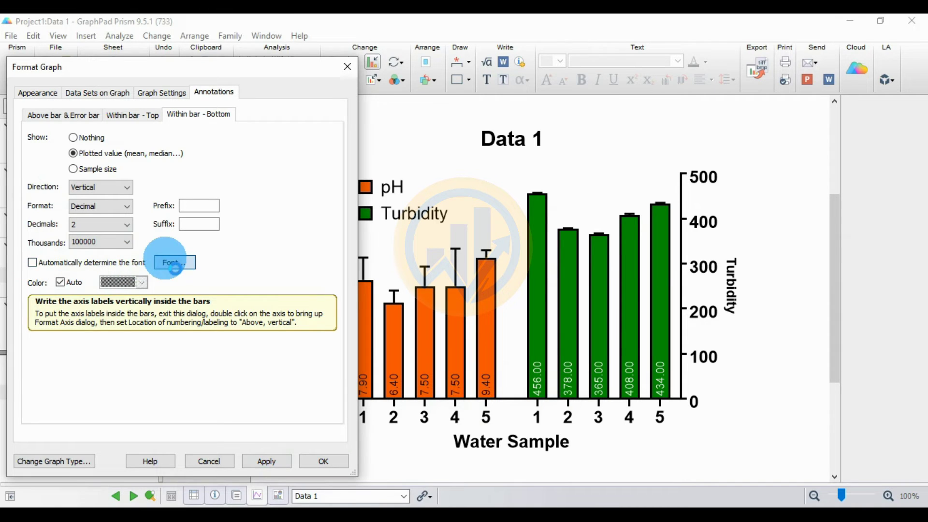
# Set the in-bar value label font to Times New Roman.
pyautogui.click(175, 265)
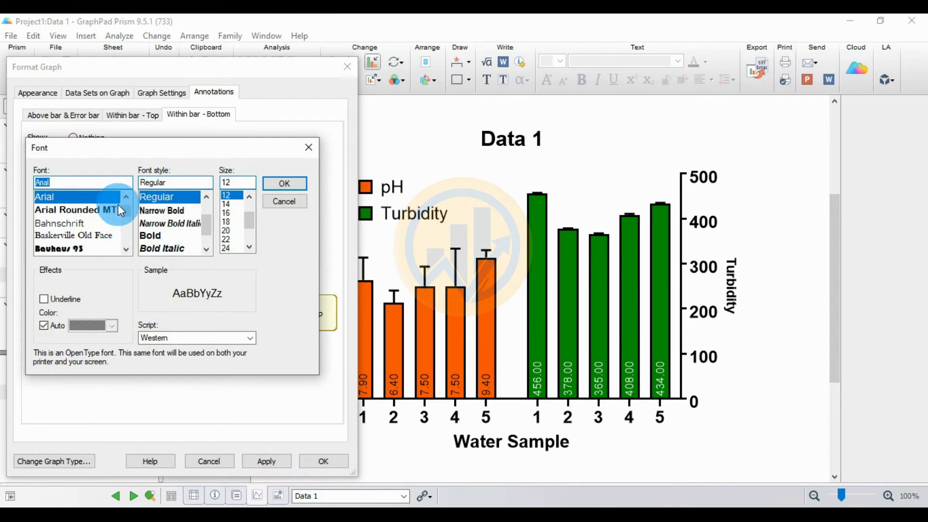
pyautogui.write('tim')
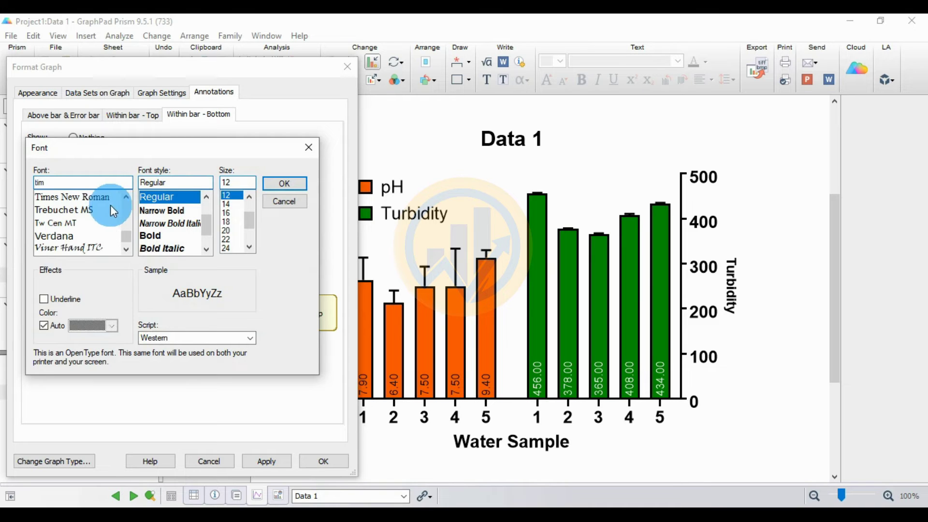
pyautogui.click(93, 197)
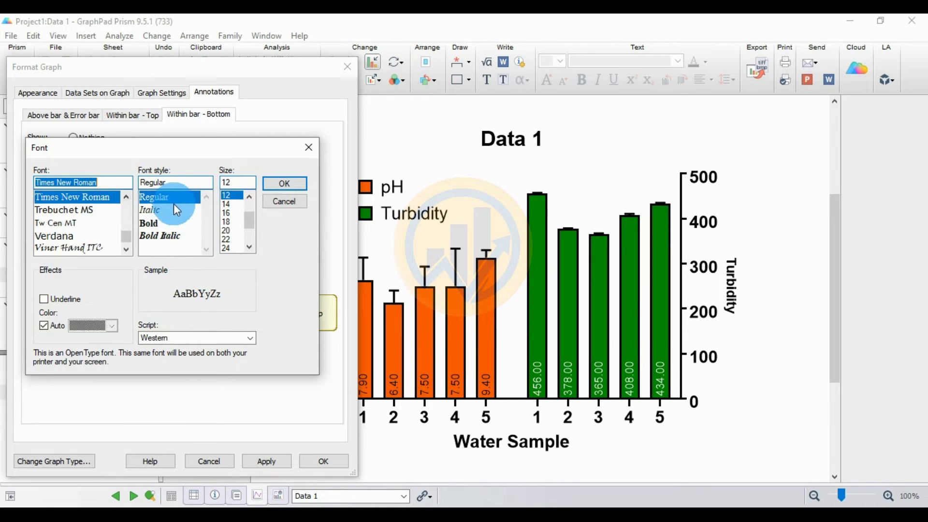
pyautogui.click(154, 225)
pyautogui.click(284, 185)
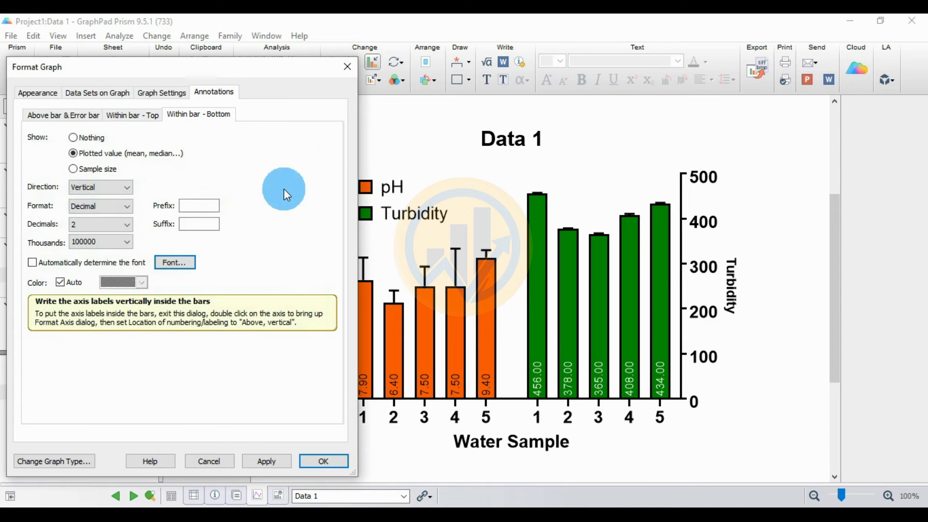
pyautogui.click(283, 462)
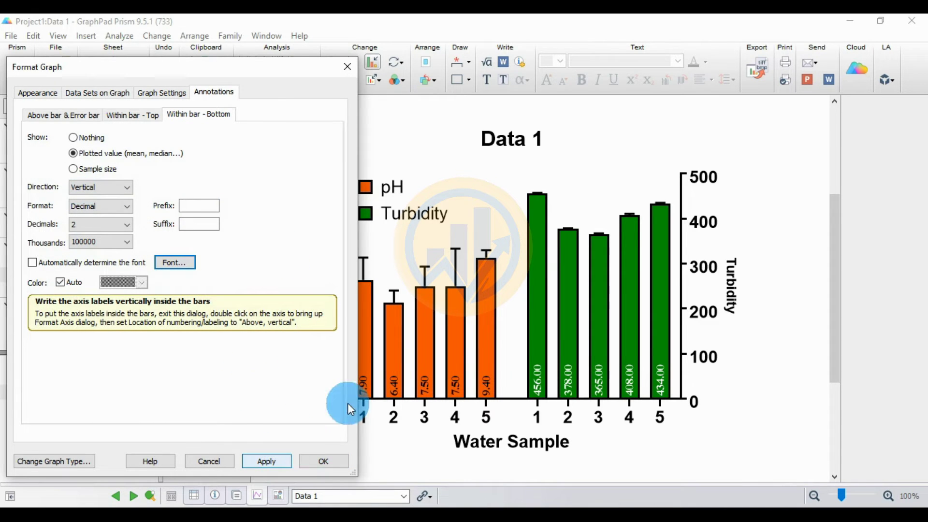
# Turn off automatic label colour and make the value labels black.
pyautogui.click(61, 282)
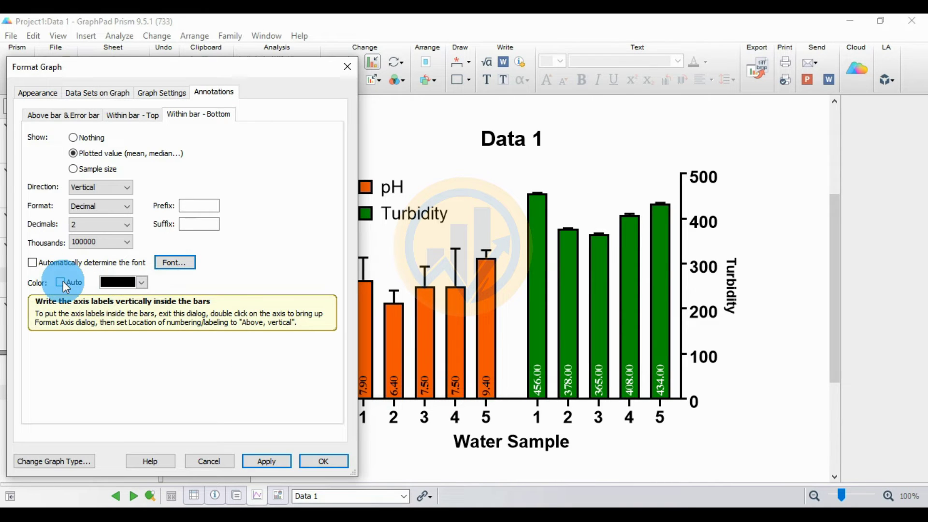
pyautogui.click(140, 283)
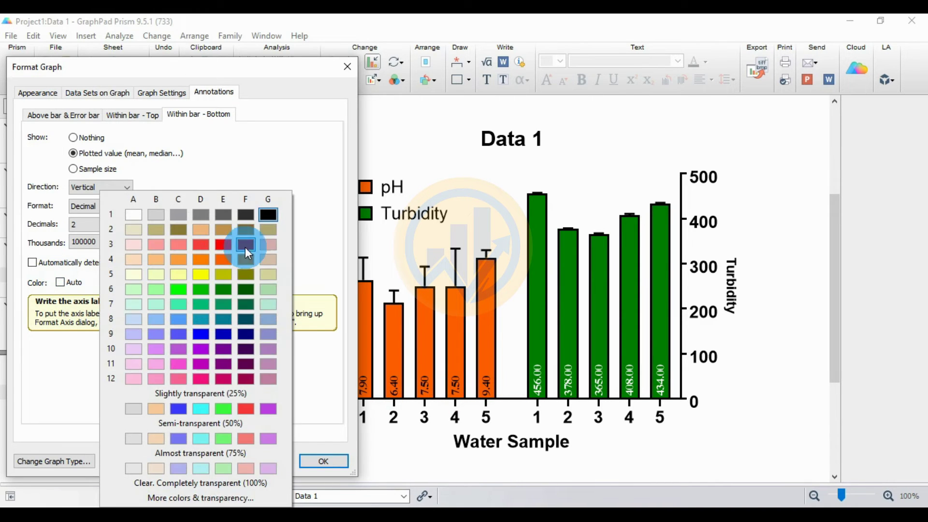
pyautogui.click(267, 216)
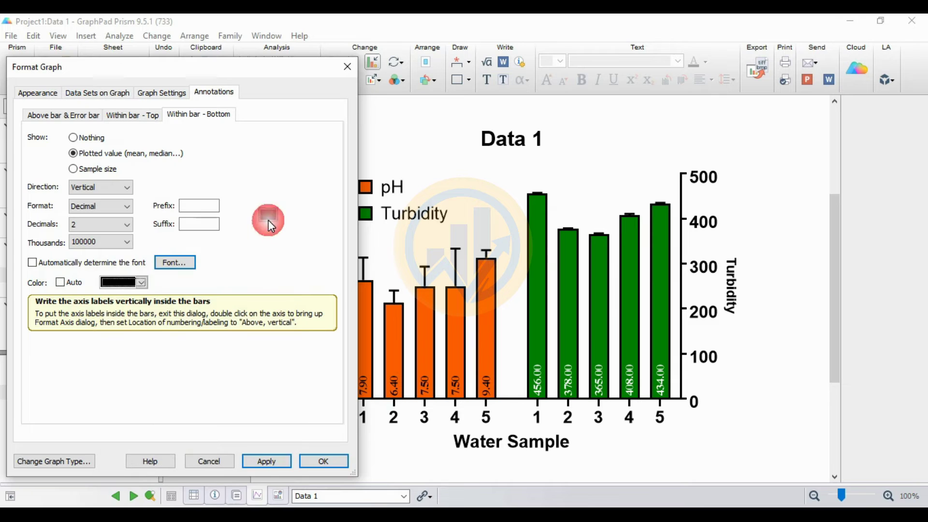
pyautogui.click(272, 462)
pyautogui.click(451, 415)
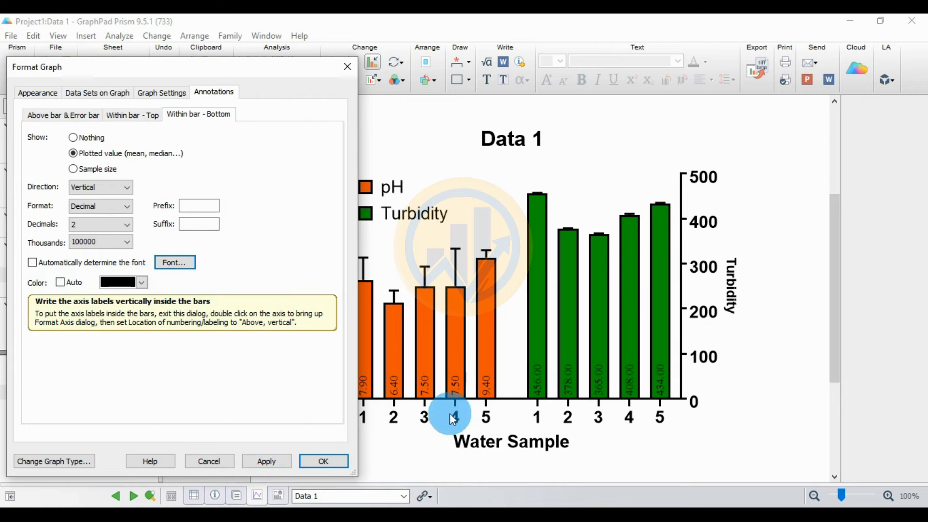
# Make the value labels bold and close the Format Graph dialog.
pyautogui.click(178, 263)
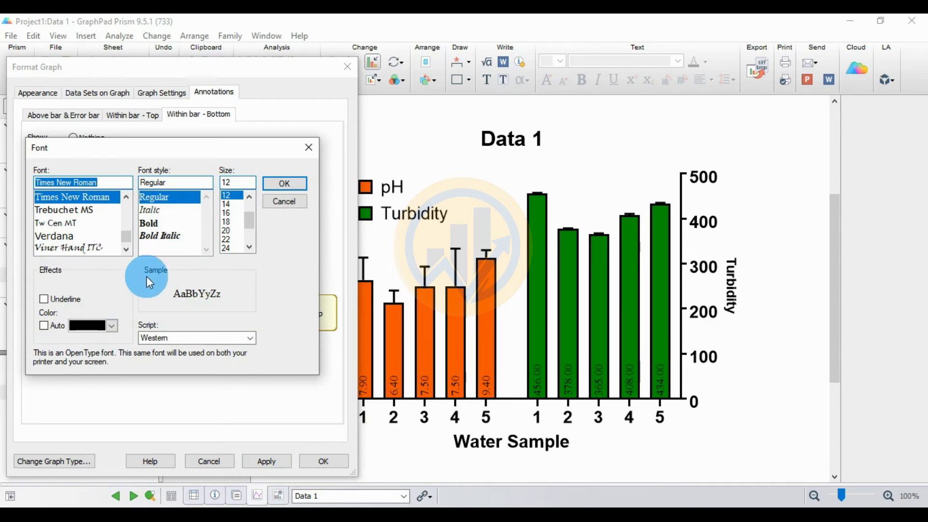
pyautogui.click(155, 224)
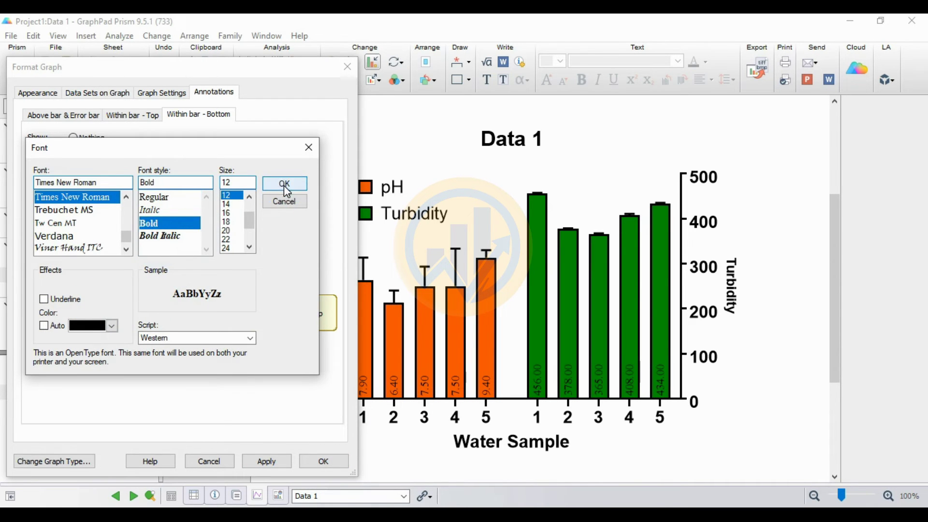
pyautogui.click(285, 184)
pyautogui.click(278, 464)
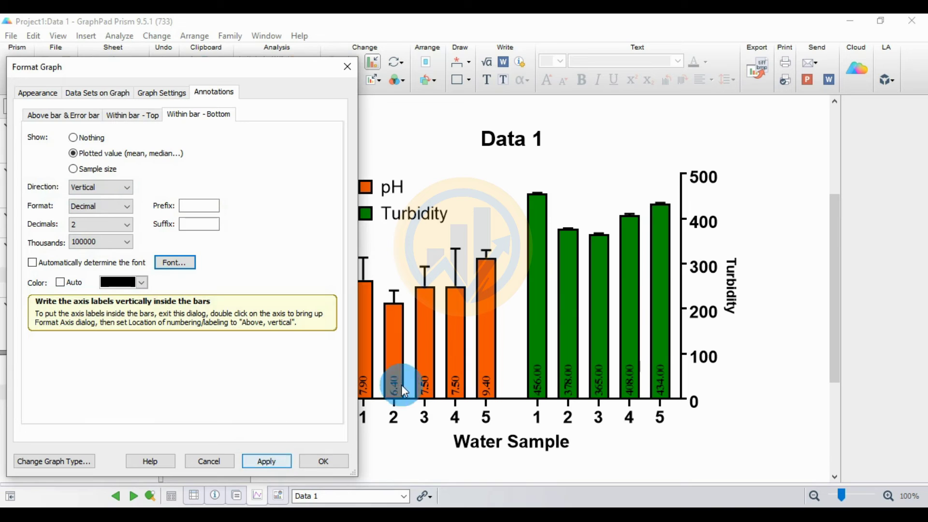
pyautogui.click(268, 460)
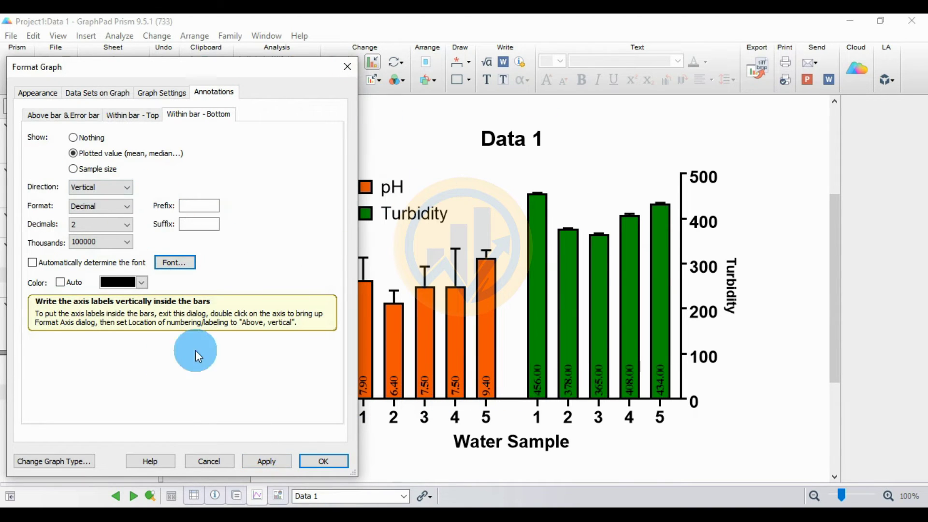
pyautogui.click(314, 460)
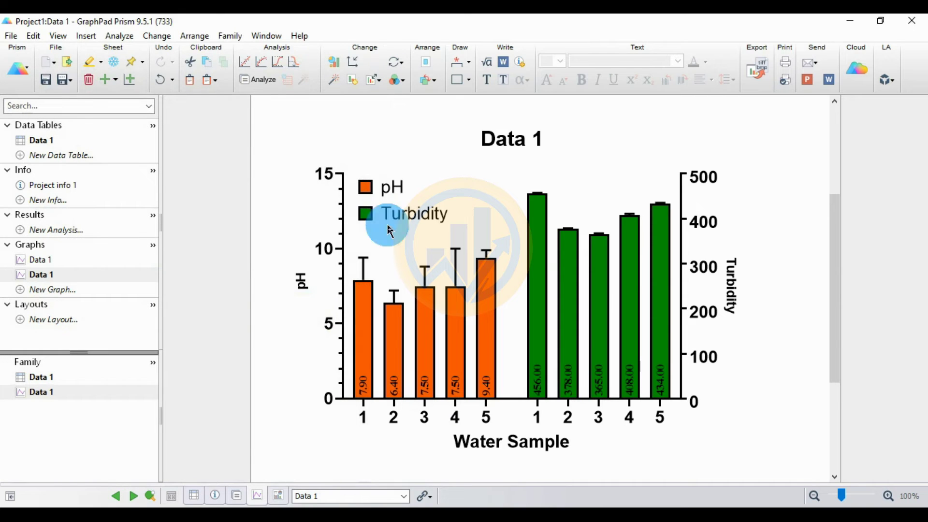
pyautogui.click(683, 305)
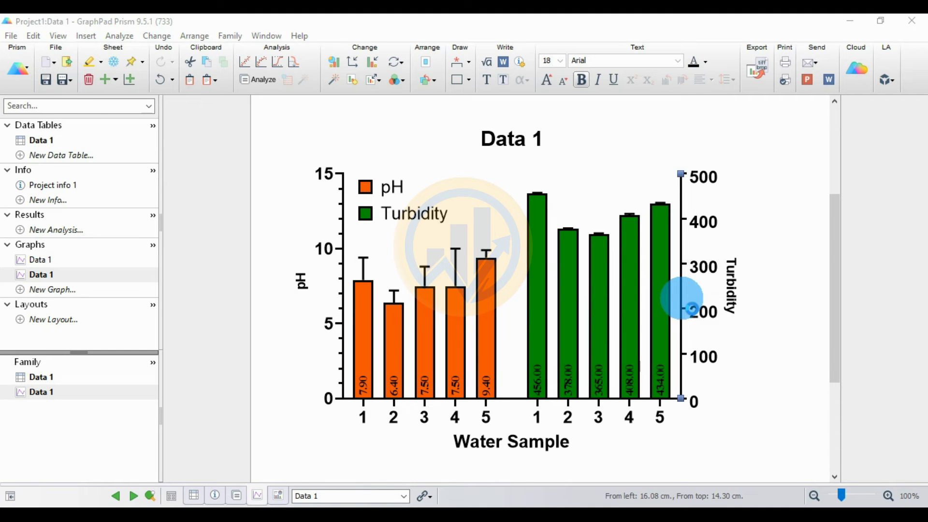
# Turn off the automatic range and set the right Turbidity axis minimum to 300, then close Format Axes.
pyautogui.doubleClick(681, 300)
pyautogui.moveTo(469, 71); pyautogui.dragTo(263, 80)
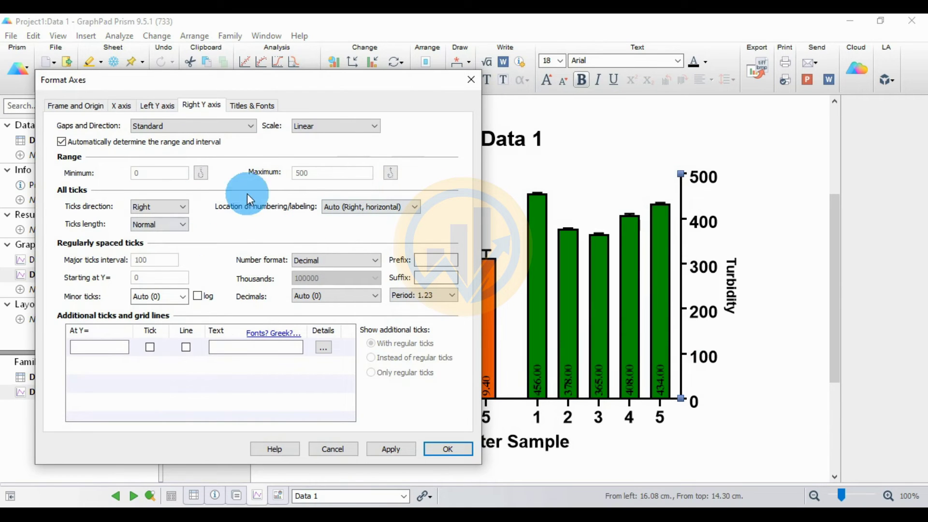
pyautogui.click(62, 142)
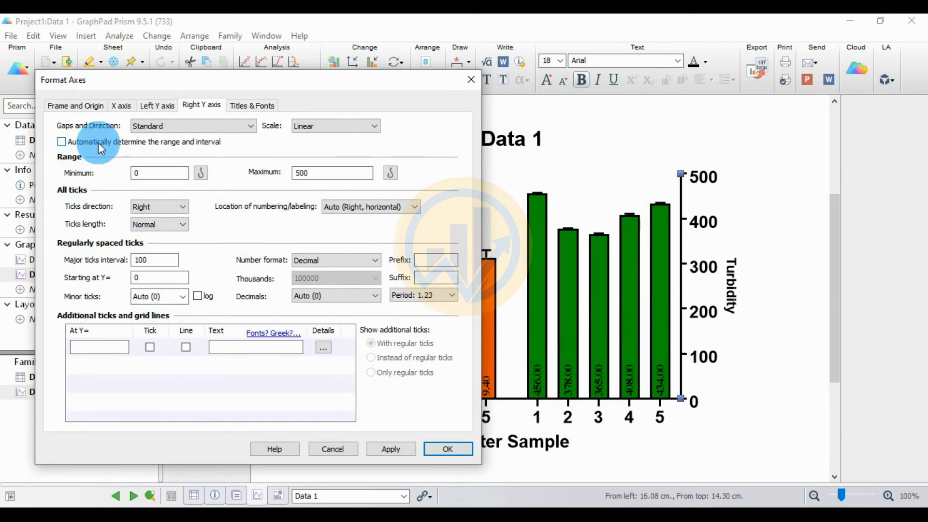
pyautogui.click(157, 175)
pyautogui.doubleClick(131, 174)
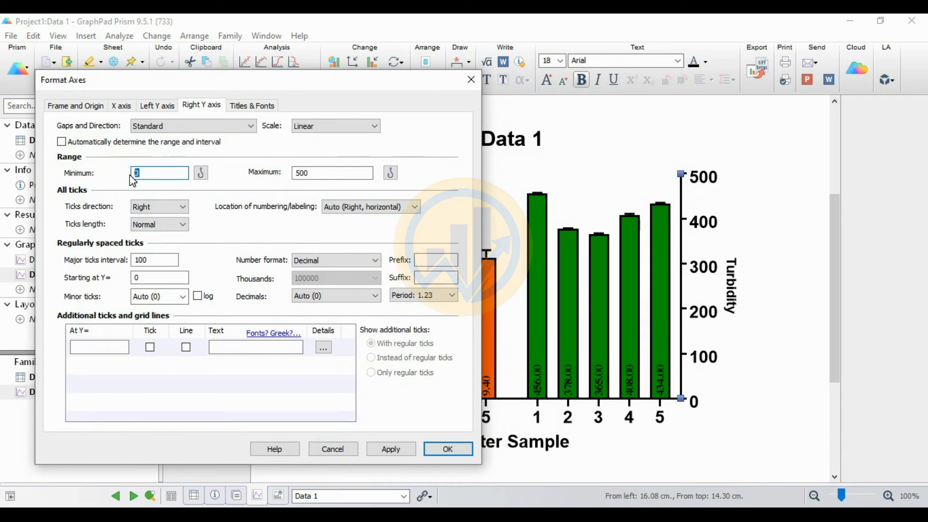
pyautogui.write('300')
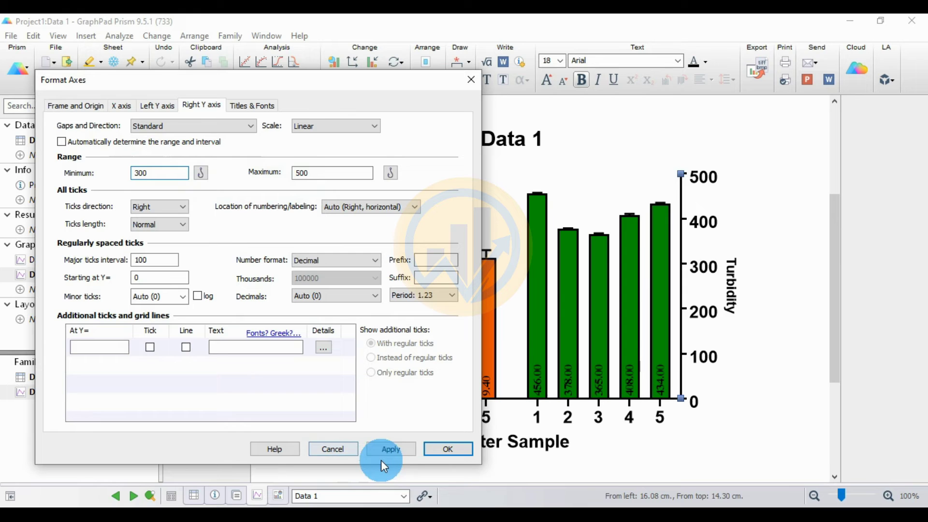
pyautogui.click(406, 448)
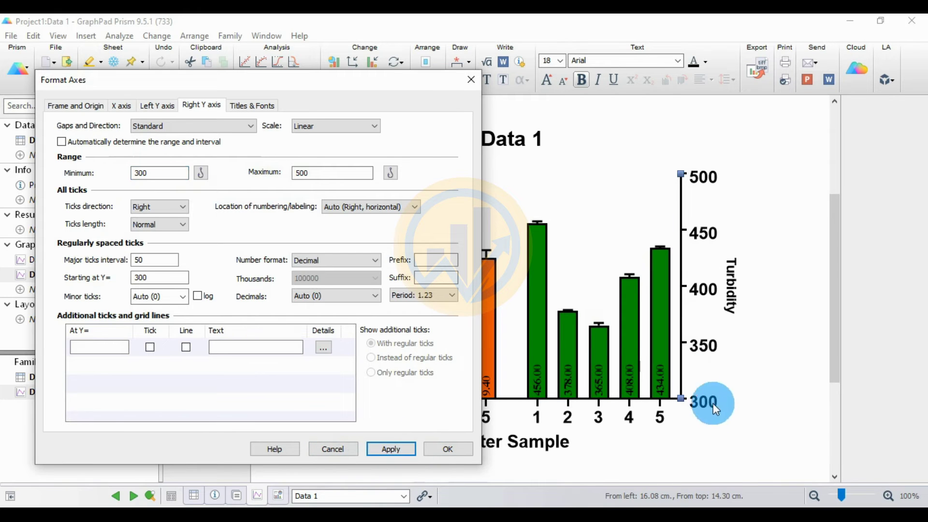
pyautogui.moveTo(295, 86); pyautogui.dragTo(360, 67)
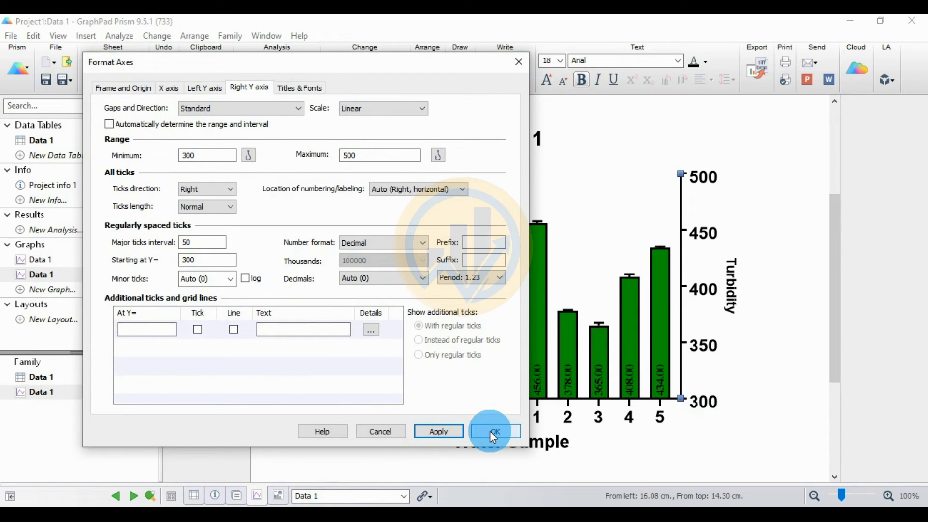
pyautogui.click(295, 89)
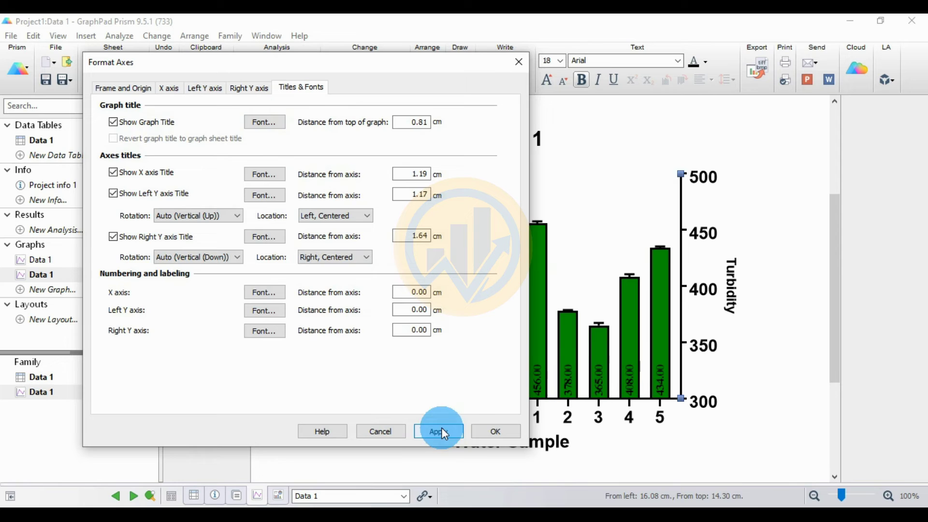
pyautogui.click(496, 431)
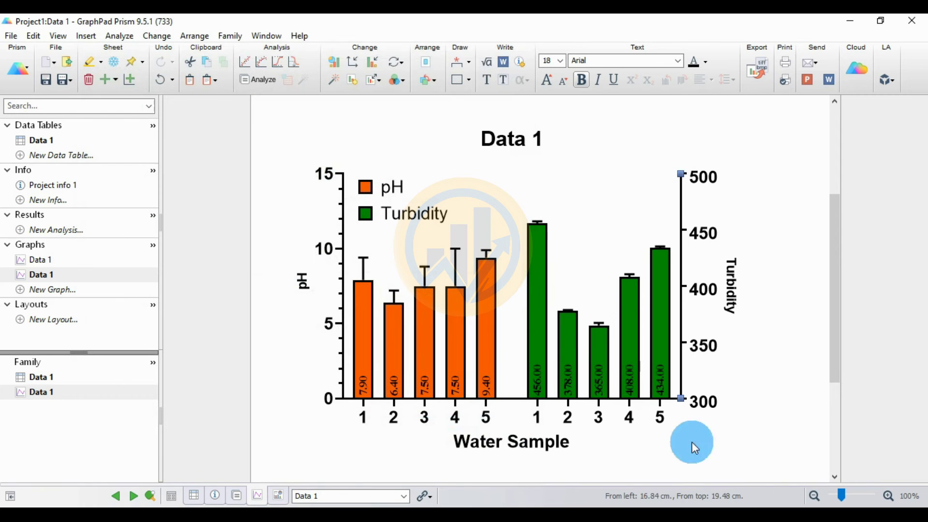
# Set the Turbidity axis title to Times New Roman, size 14.
pyautogui.doubleClick(728, 266)
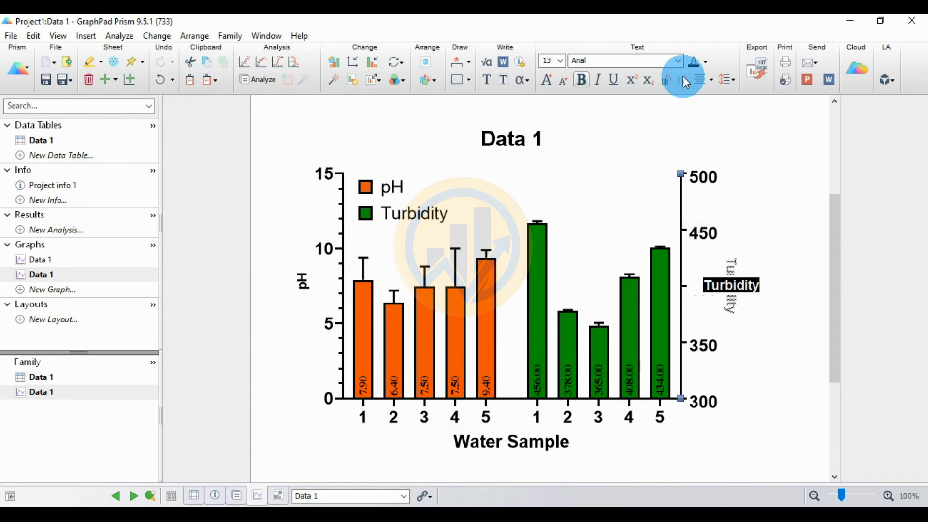
pyautogui.click(679, 62)
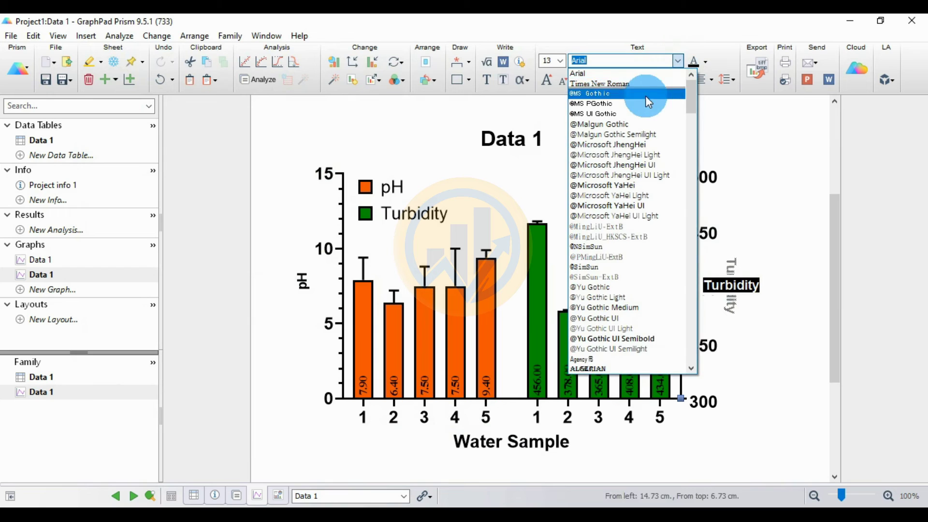
pyautogui.click(604, 83)
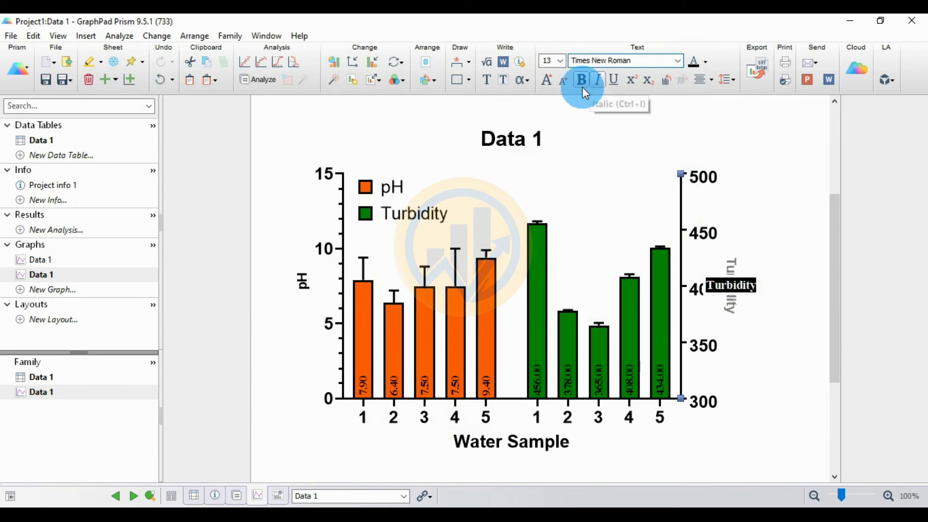
pyautogui.click(560, 61)
pyautogui.click(546, 120)
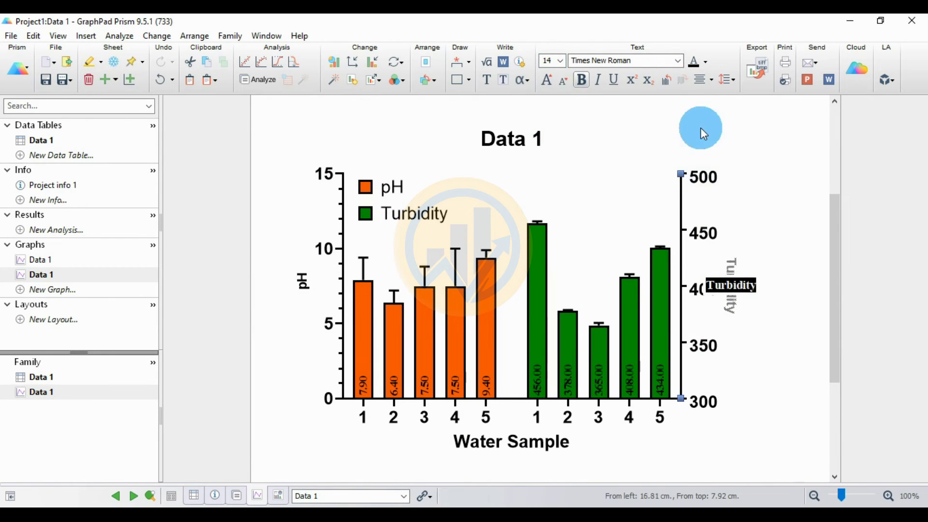
pyautogui.click(632, 143)
# Set the pH axis title to Times New Roman, size 14.
pyautogui.doubleClick(303, 281)
pyautogui.click(677, 60)
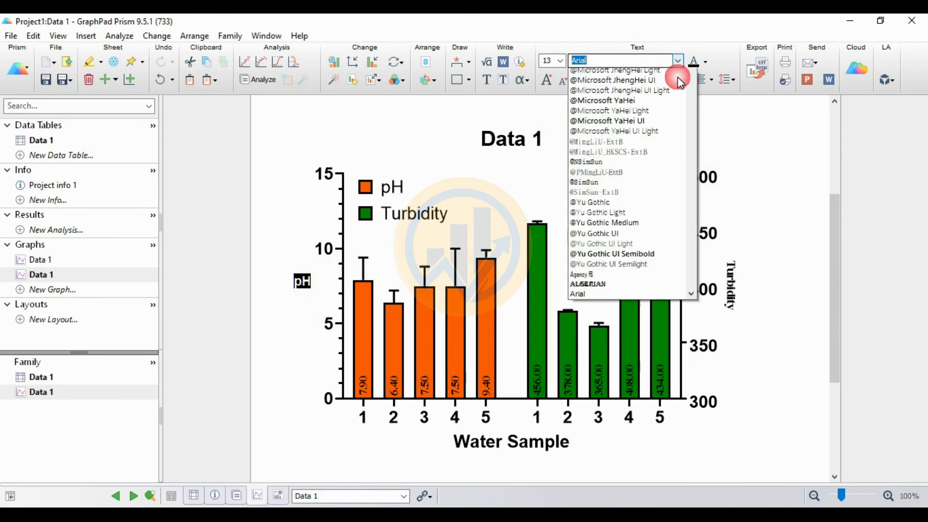
pyautogui.scroll(5, 637, 145)
pyautogui.click(636, 94)
pyautogui.click(560, 60)
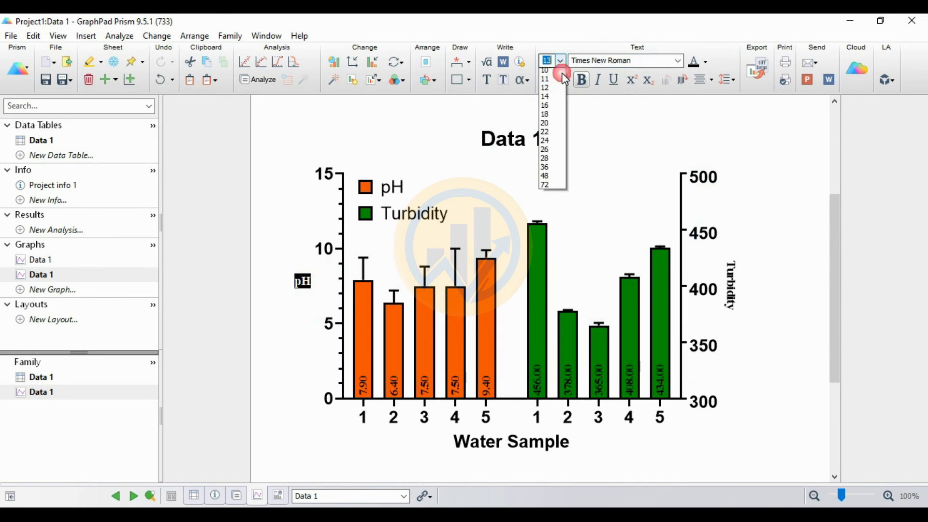
pyautogui.click(549, 115)
# Make the legend bold Times New Roman at size 14.
pyautogui.click(380, 206)
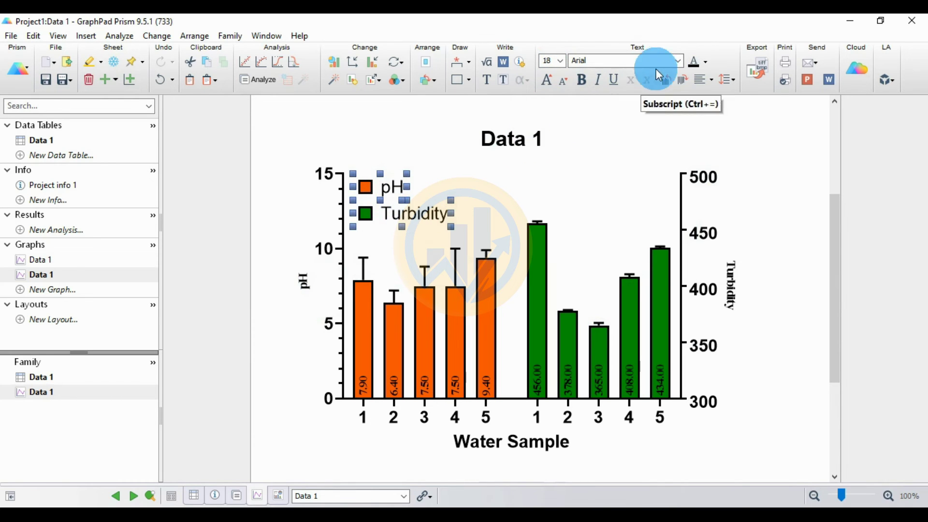
pyautogui.click(677, 60)
pyautogui.scroll(1, 614, 116)
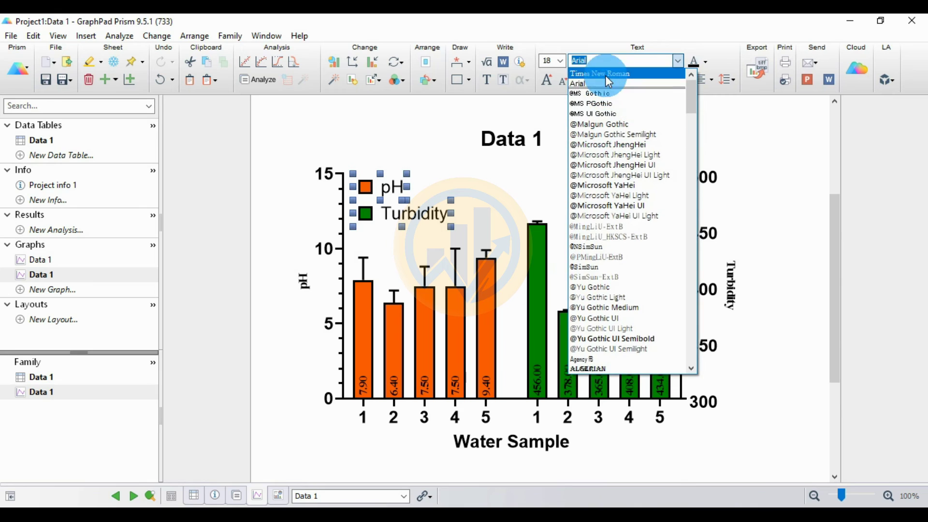
pyautogui.click(605, 74)
pyautogui.click(561, 62)
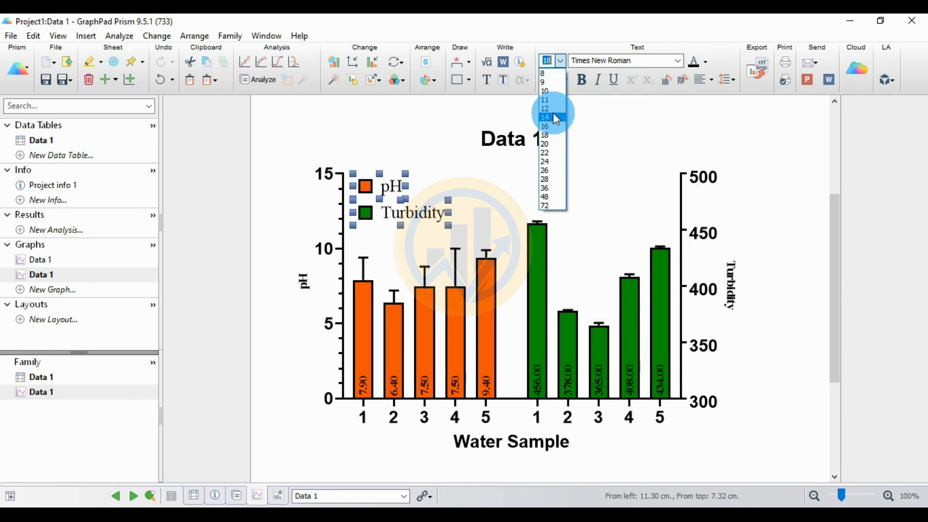
pyautogui.click(554, 117)
pyautogui.click(577, 91)
pyautogui.click(590, 149)
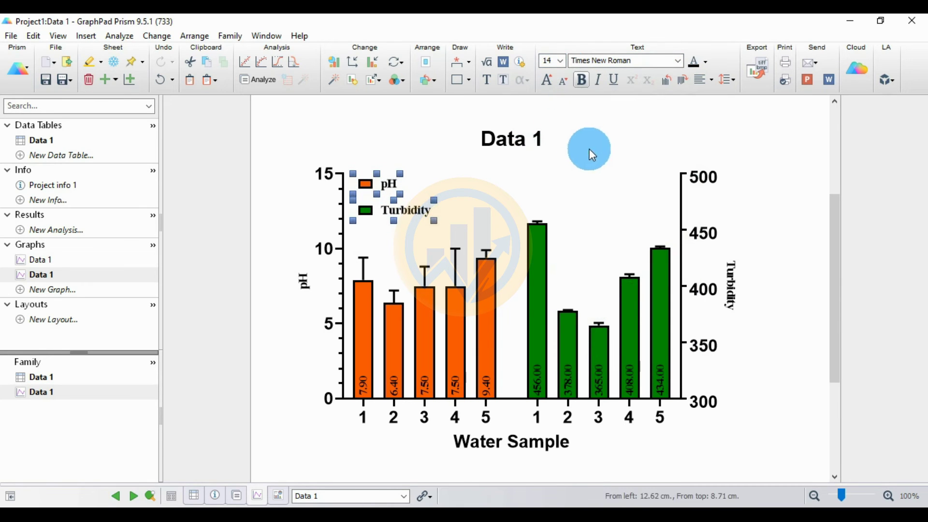
# Delete the Data 1 chart title and set the Water Sample title to Times New Roman 14.
pyautogui.doubleClick(531, 145)
pyautogui.press('Delete')
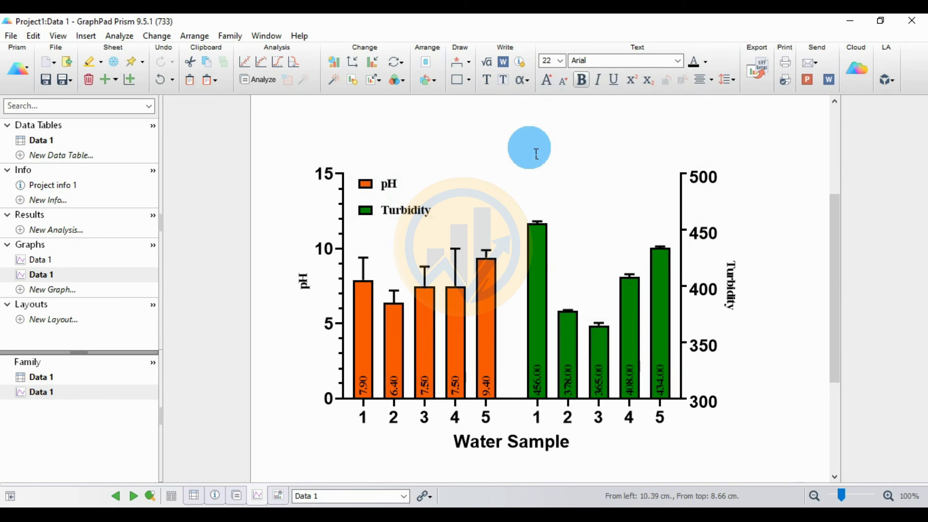
pyautogui.doubleClick(517, 442)
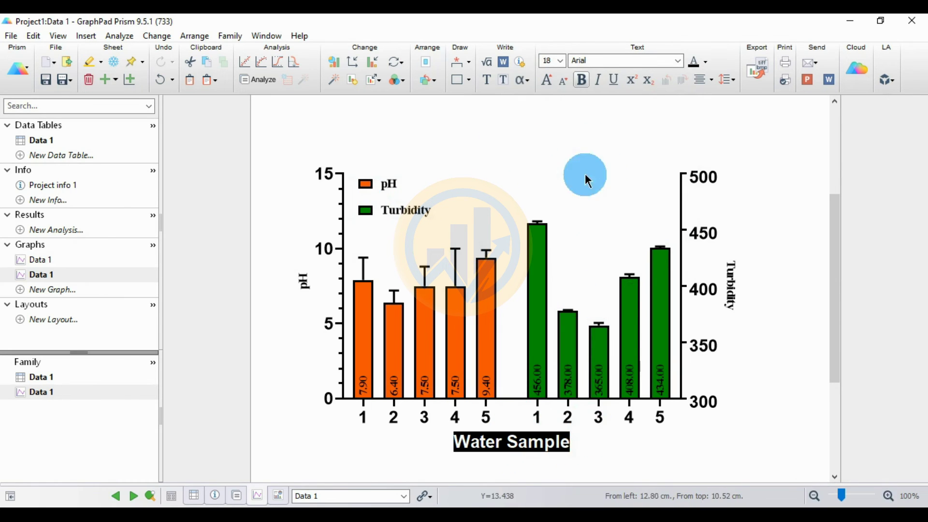
pyautogui.click(678, 61)
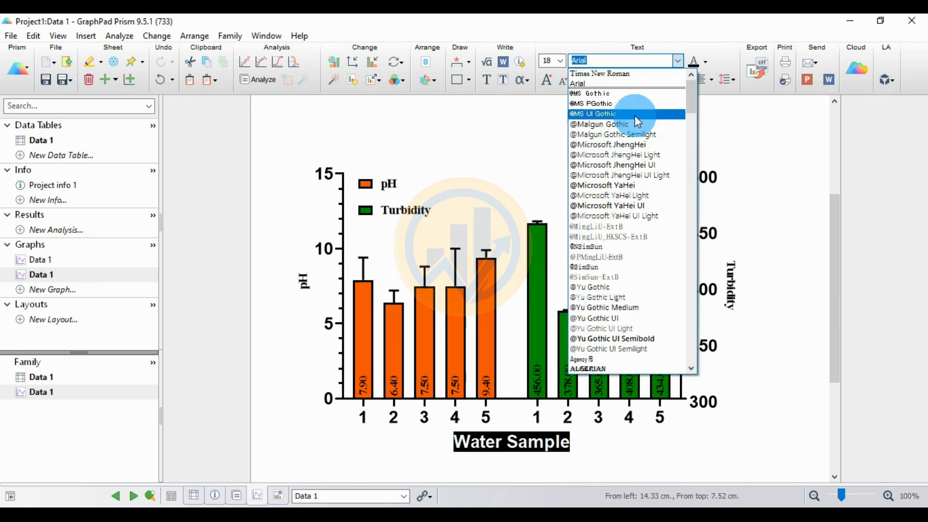
pyautogui.click(629, 74)
pyautogui.click(560, 60)
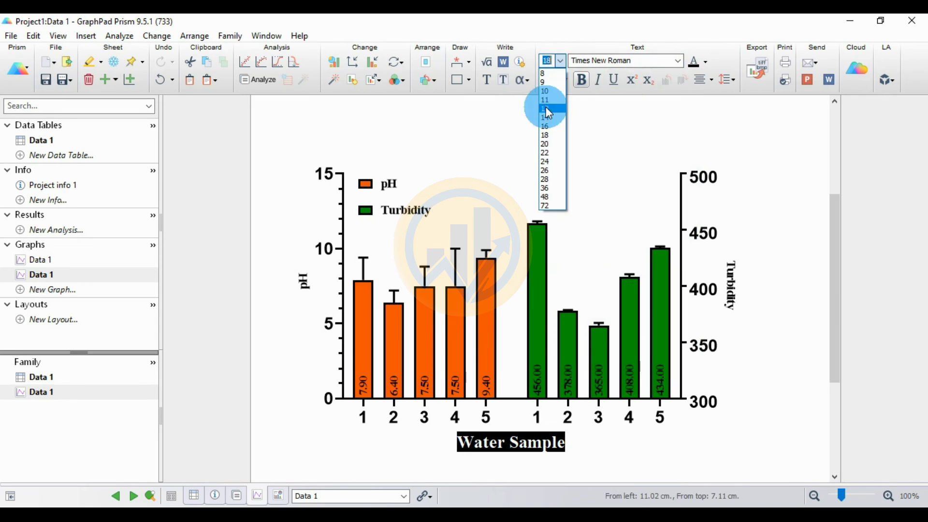
pyautogui.click(546, 118)
pyautogui.click(595, 174)
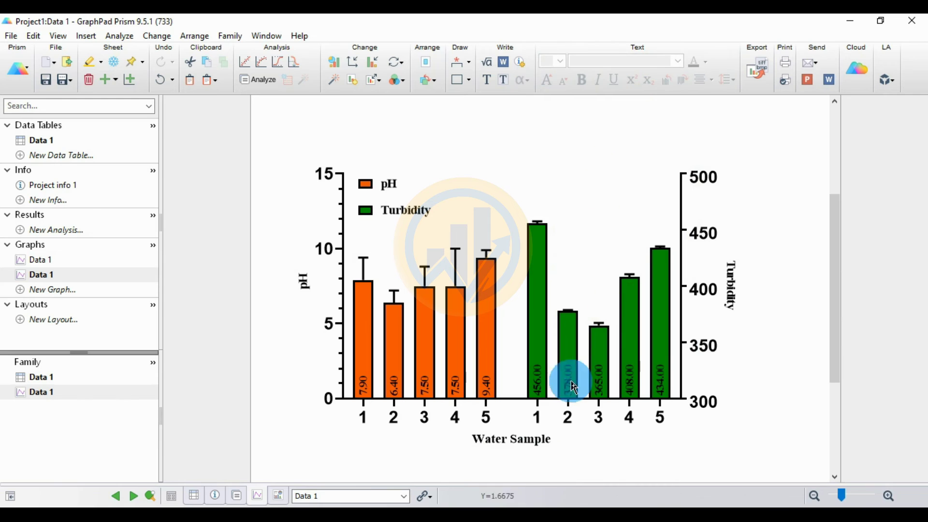
# Set the x-axis sample numbers to Times New Roman, size 14.
pyautogui.click(577, 428)
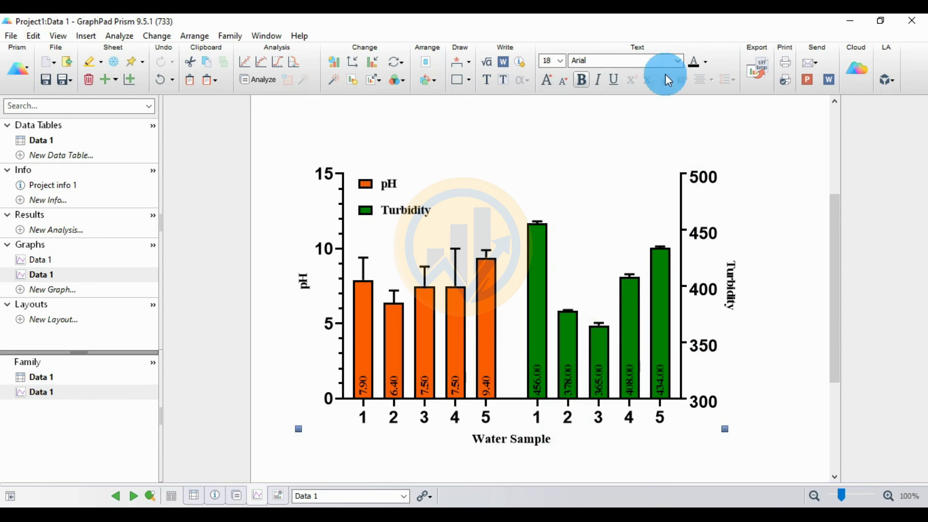
pyautogui.click(678, 61)
pyautogui.scroll(-10, 669, 132)
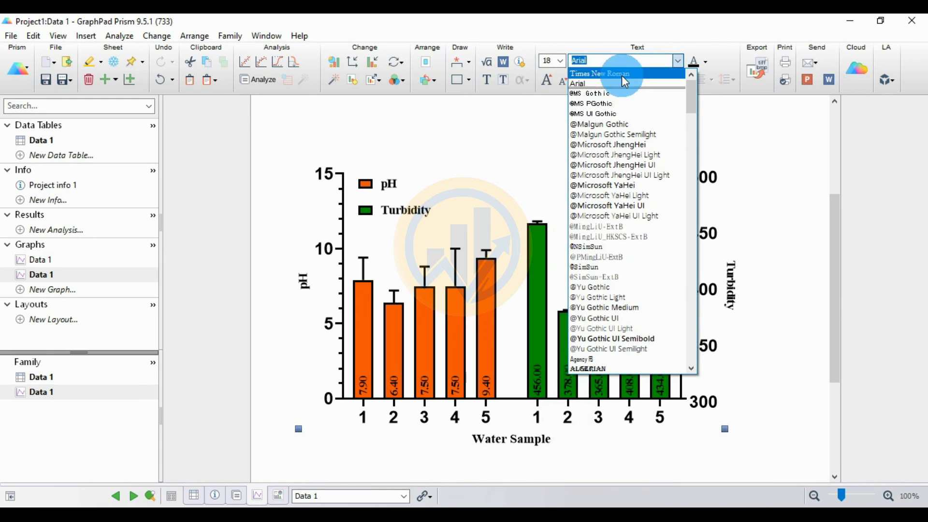
pyautogui.click(675, 75)
pyautogui.click(562, 62)
pyautogui.click(549, 118)
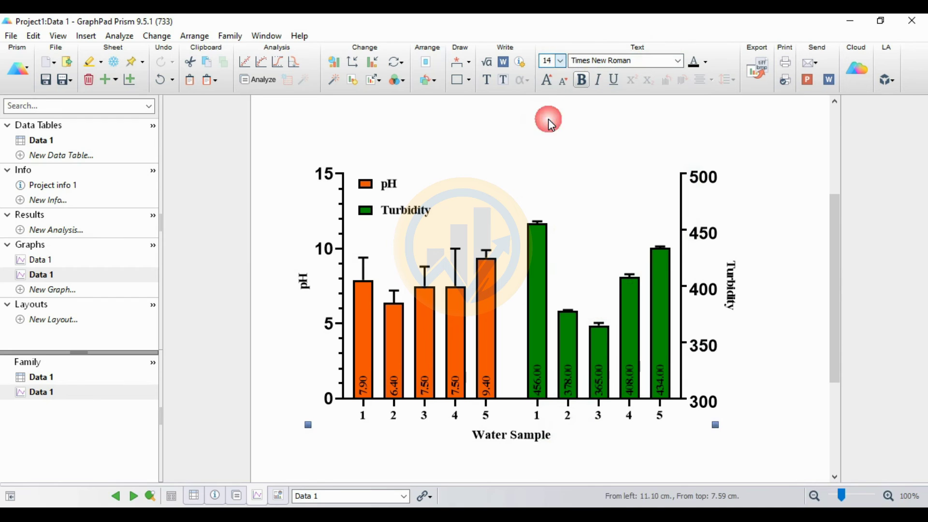
# Set the left pH axis numbers to size 14 Times New Roman.
pyautogui.click(331, 325)
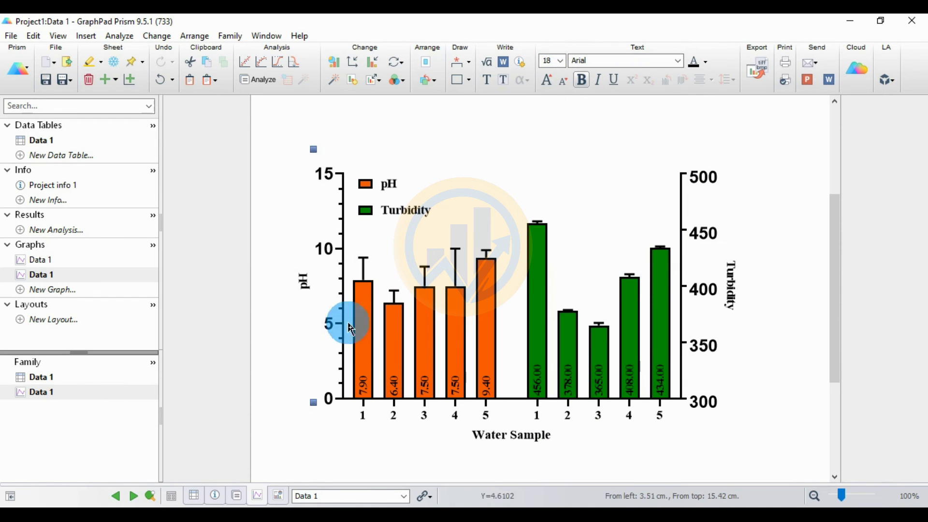
pyautogui.click(561, 62)
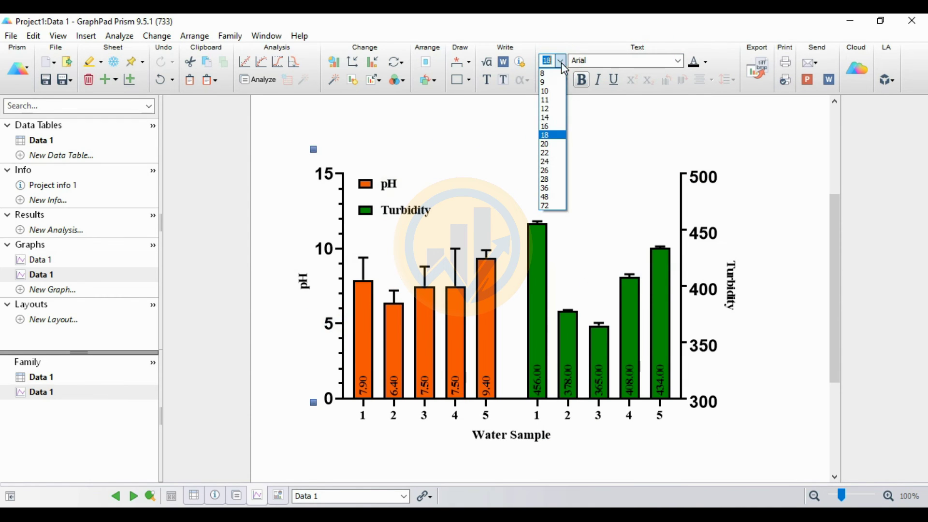
pyautogui.click(549, 119)
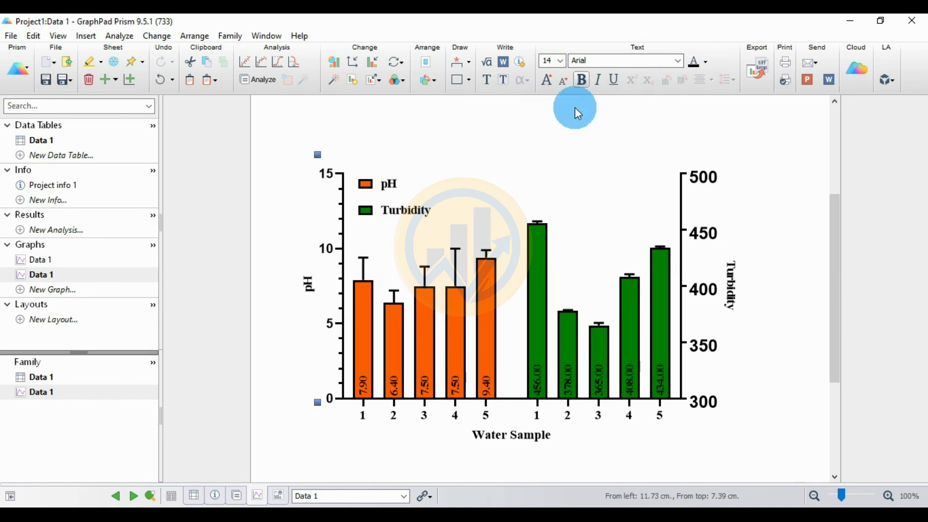
pyautogui.click(680, 61)
pyautogui.scroll(1, 591, 86)
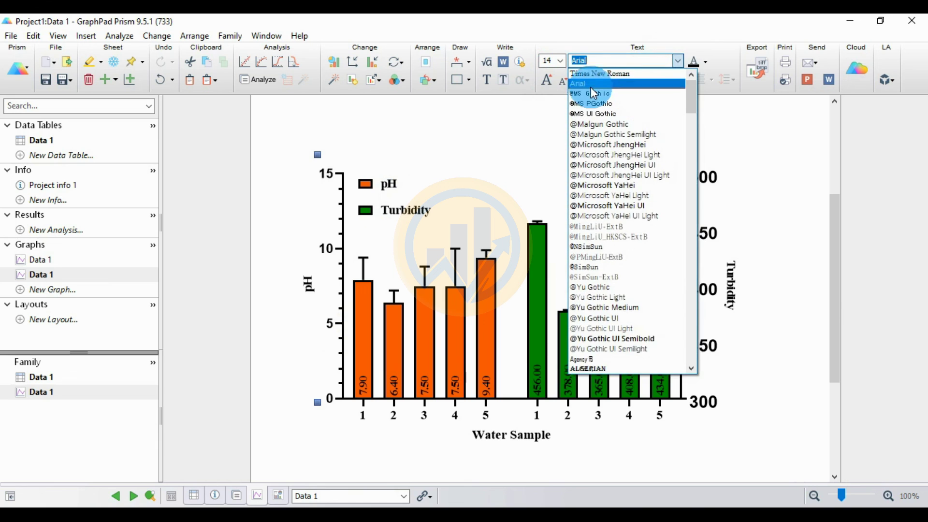
pyautogui.click(592, 75)
# Set the right Turbidity axis numbers to size 14 Times New Roman.
pyautogui.click(729, 303)
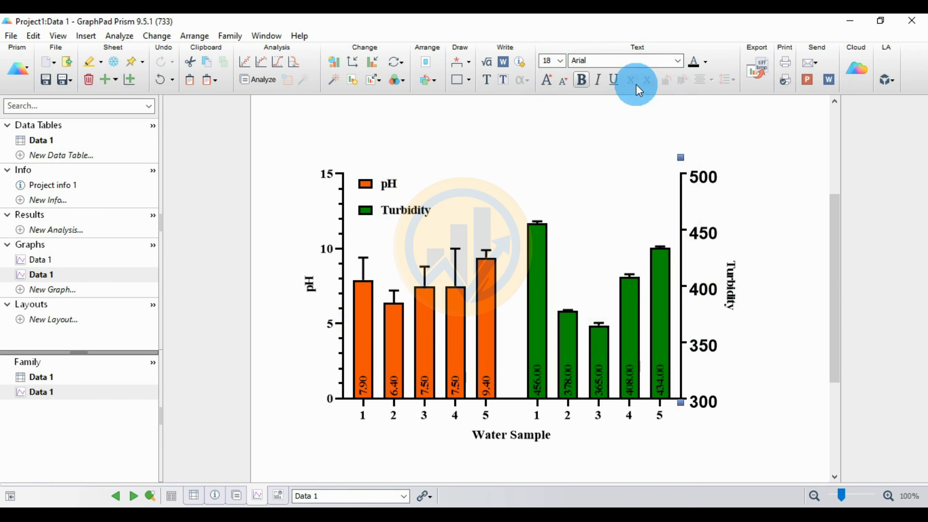
pyautogui.click(562, 61)
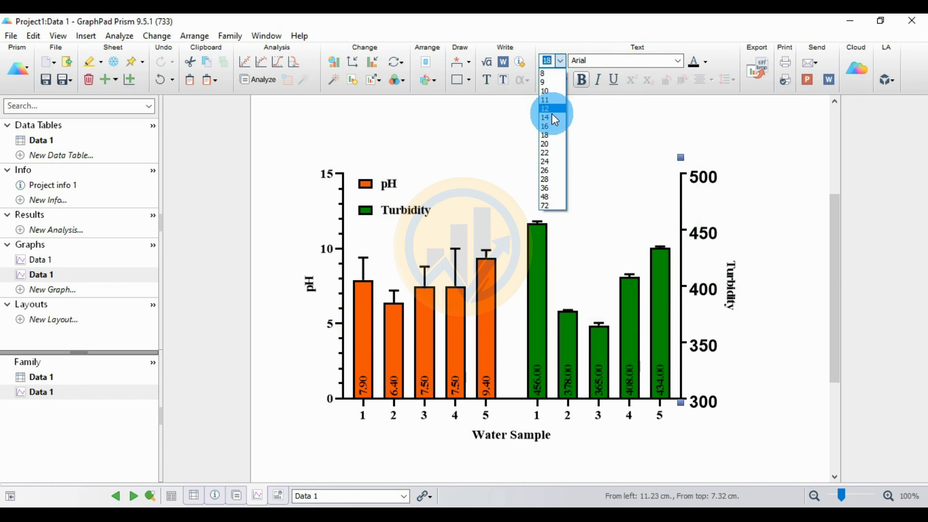
pyautogui.click(679, 61)
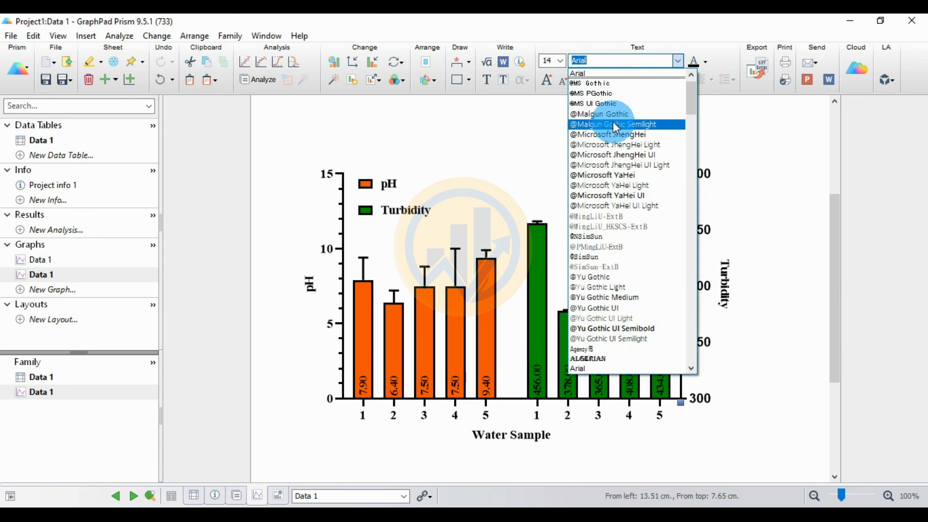
pyautogui.scroll(1, 614, 140)
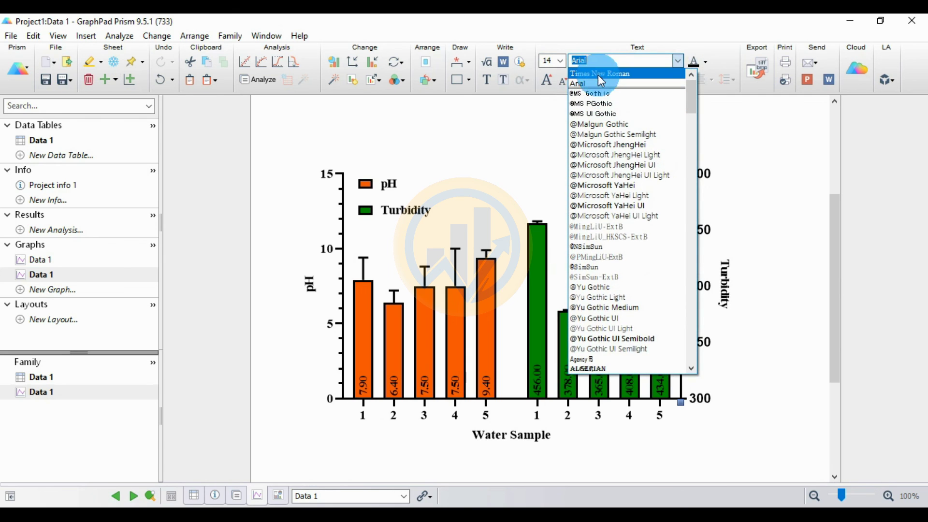
pyautogui.click(599, 73)
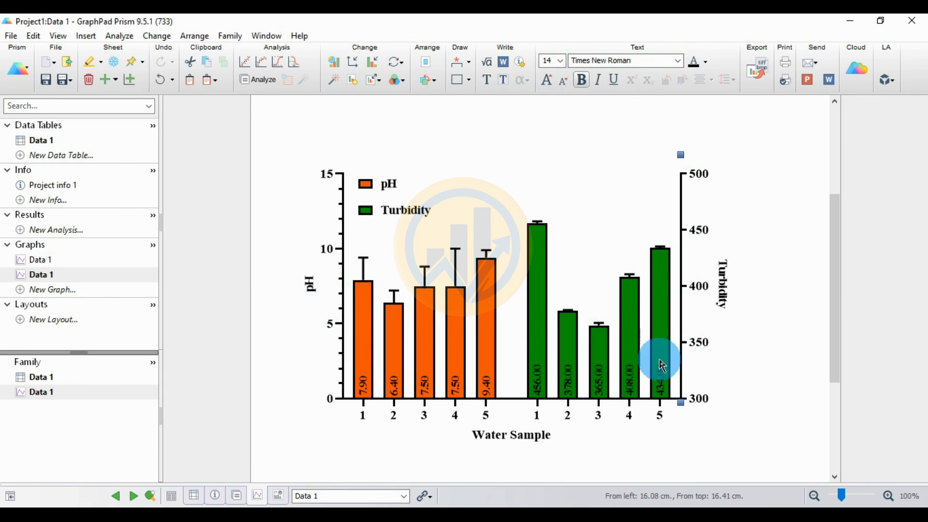
pyautogui.moveTo(396, 353)
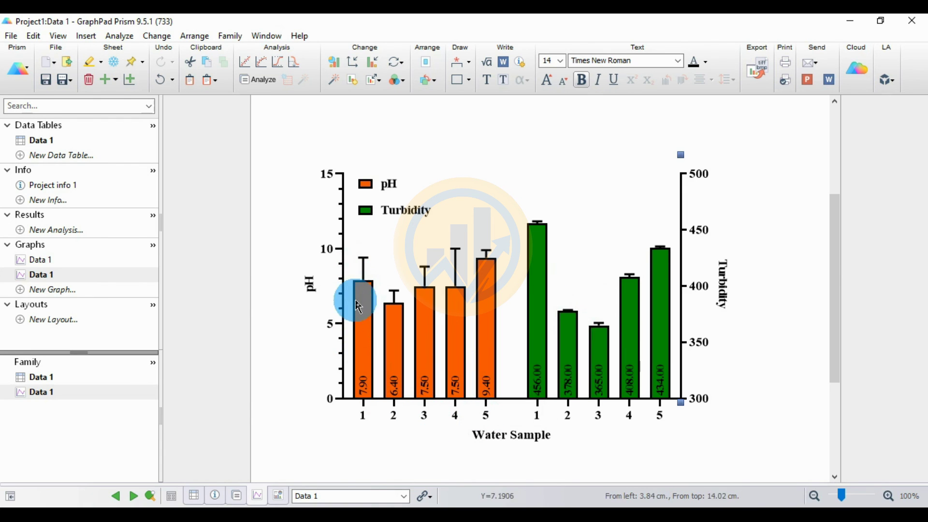
pyautogui.moveTo(364, 344)
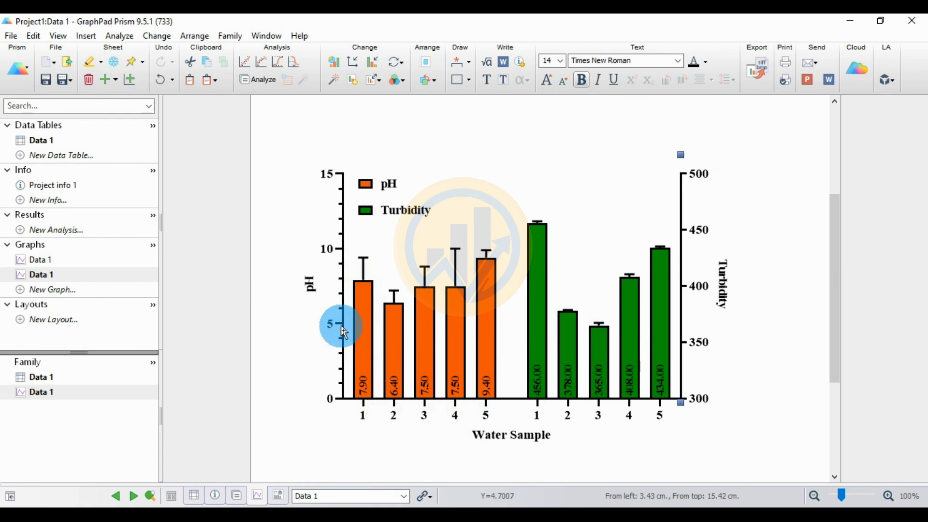